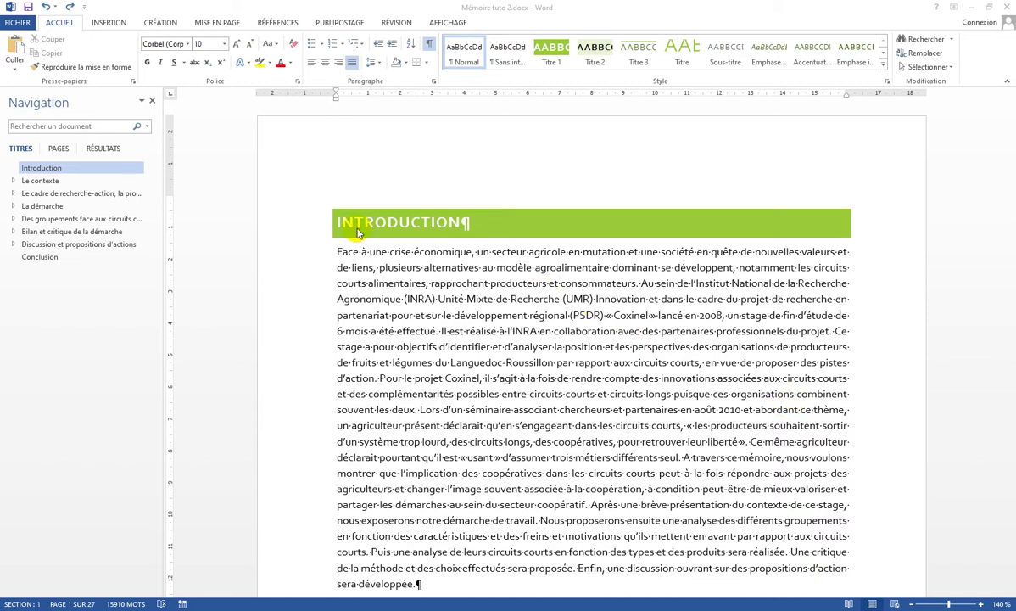
Step: Preview the thesis on the Print page: 27 pages, Canon MG3000 printer, A4 portrait
{"action": "left_click", "coordinate": [18, 24]}
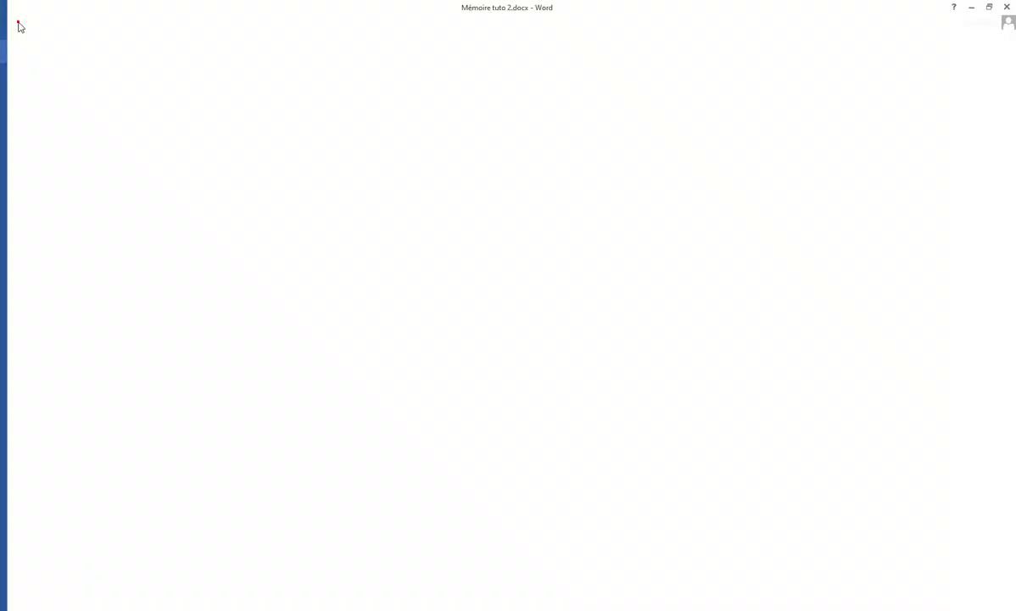
{"action": "left_click", "coordinate": [45, 170]}
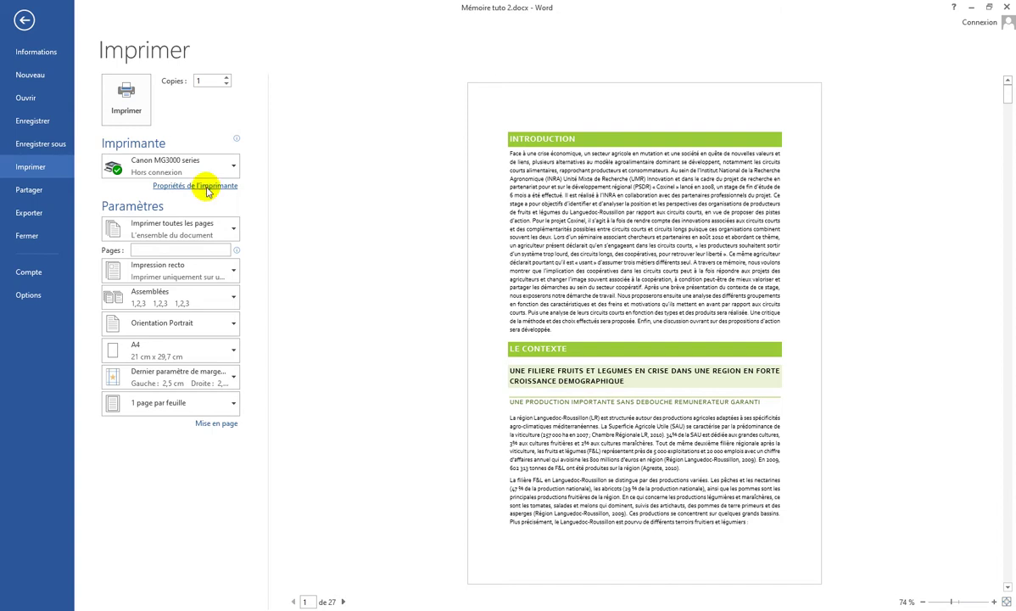
Step: Enable manual double-sided printing in the printer properties, then go back to editing the document
{"action": "left_click", "coordinate": [207, 188]}
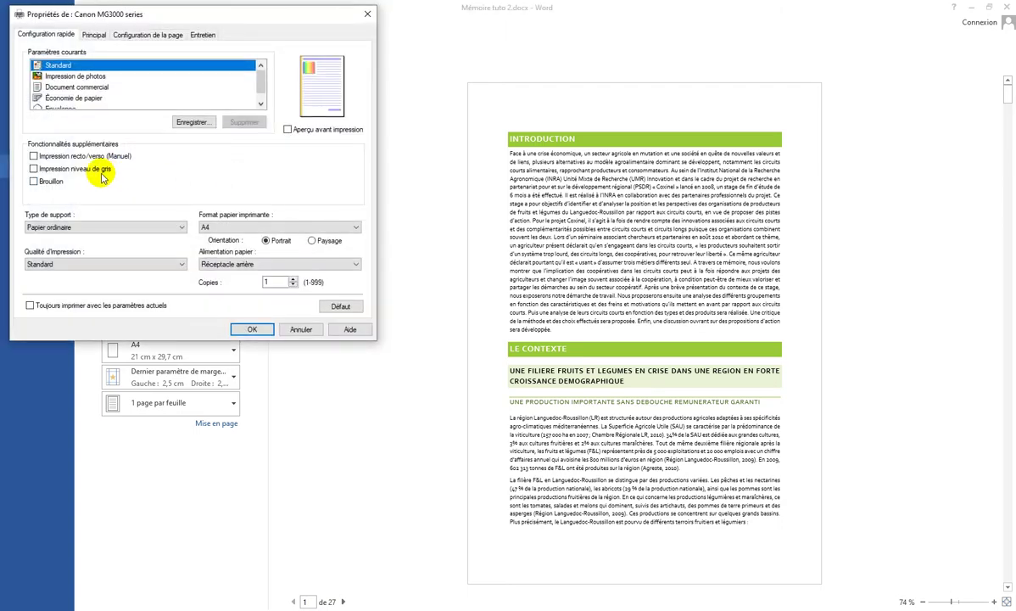
{"action": "left_click", "coordinate": [33, 156]}
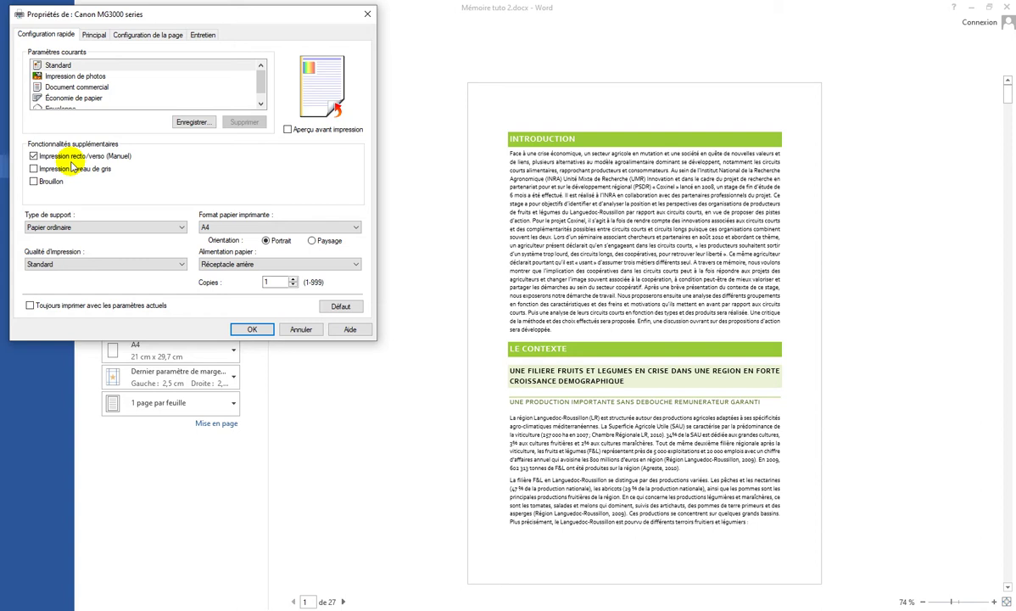
{"action": "left_click", "coordinate": [246, 330]}
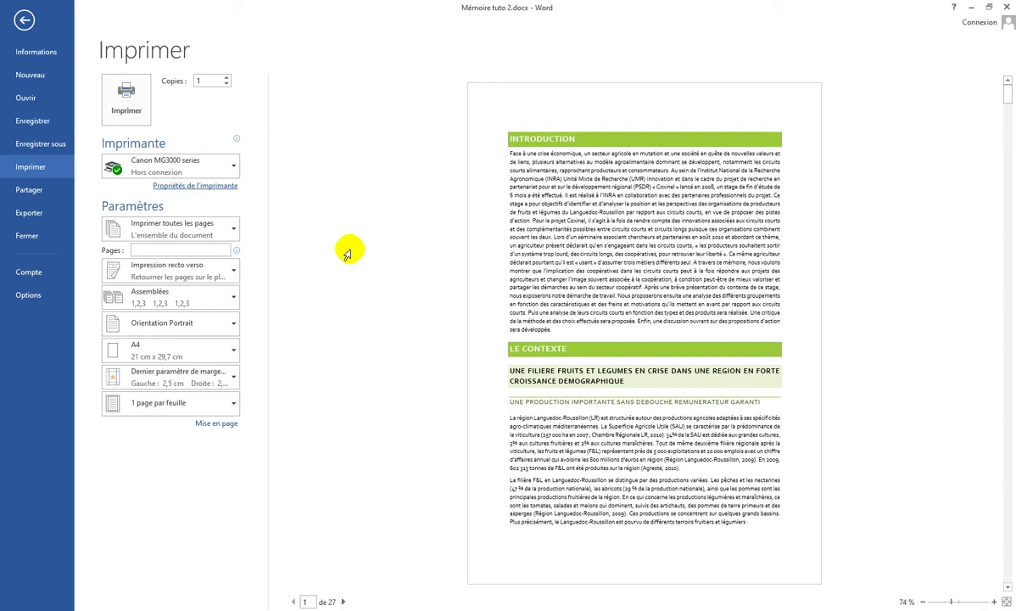
{"action": "left_click", "coordinate": [25, 22]}
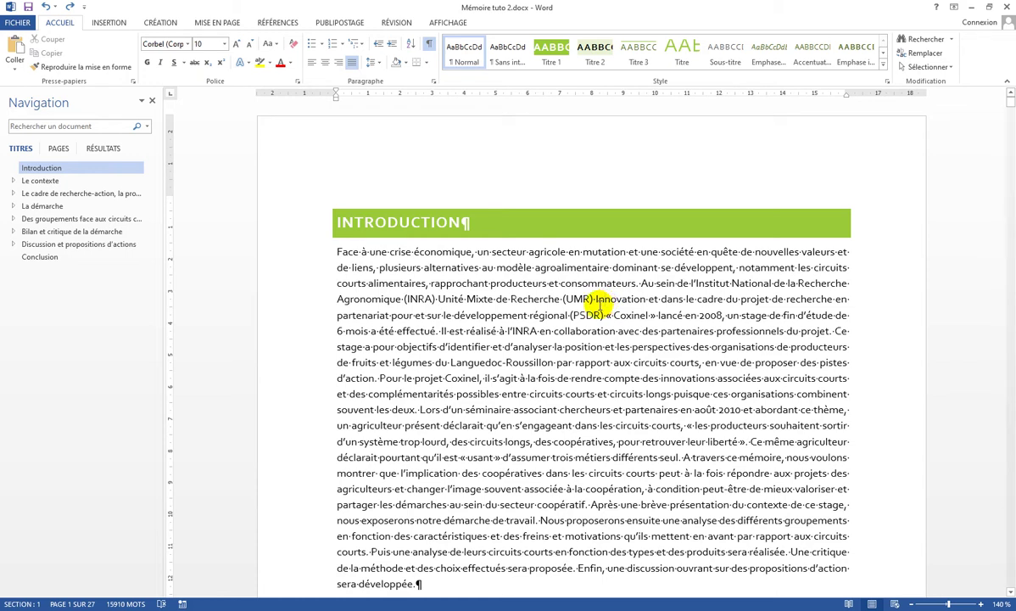
Step: In Page Setup's layout settings, turn on different odd and even headers and footers
{"action": "left_click", "coordinate": [210, 26]}
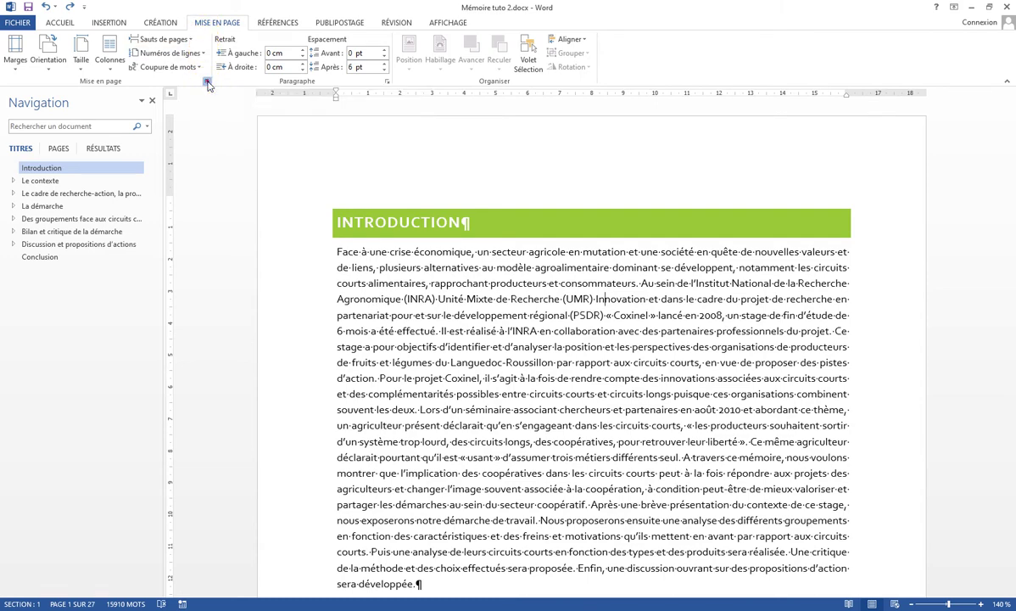
{"action": "left_click", "coordinate": [207, 82]}
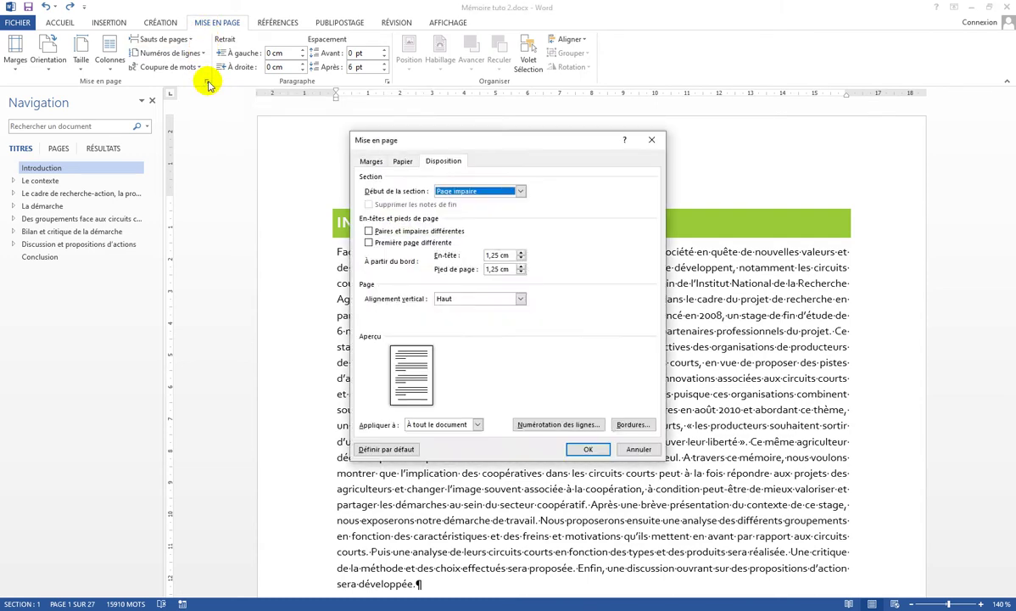
{"action": "left_click", "coordinate": [431, 162]}
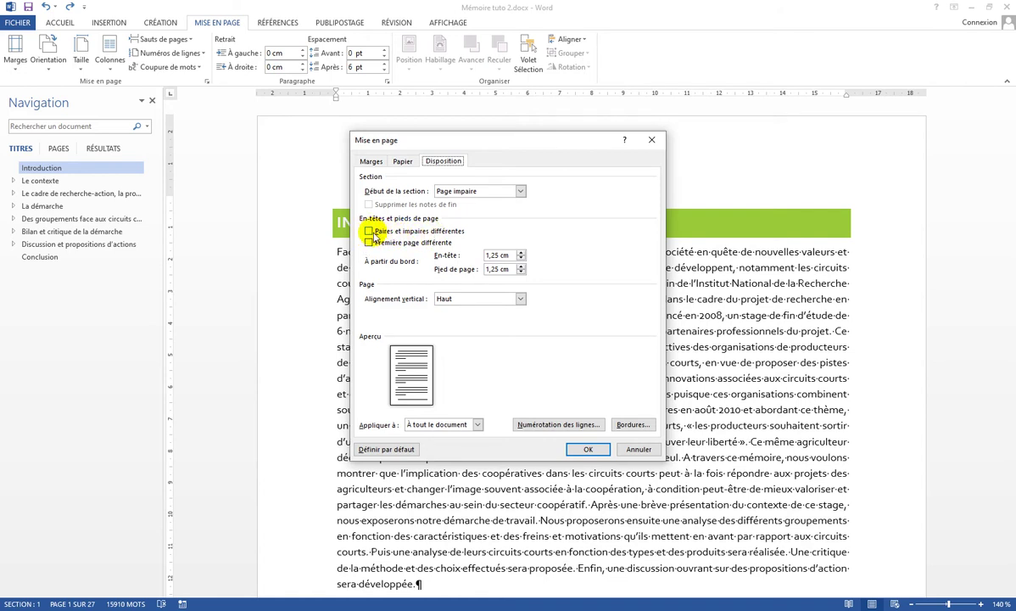
{"action": "left_click", "coordinate": [369, 232]}
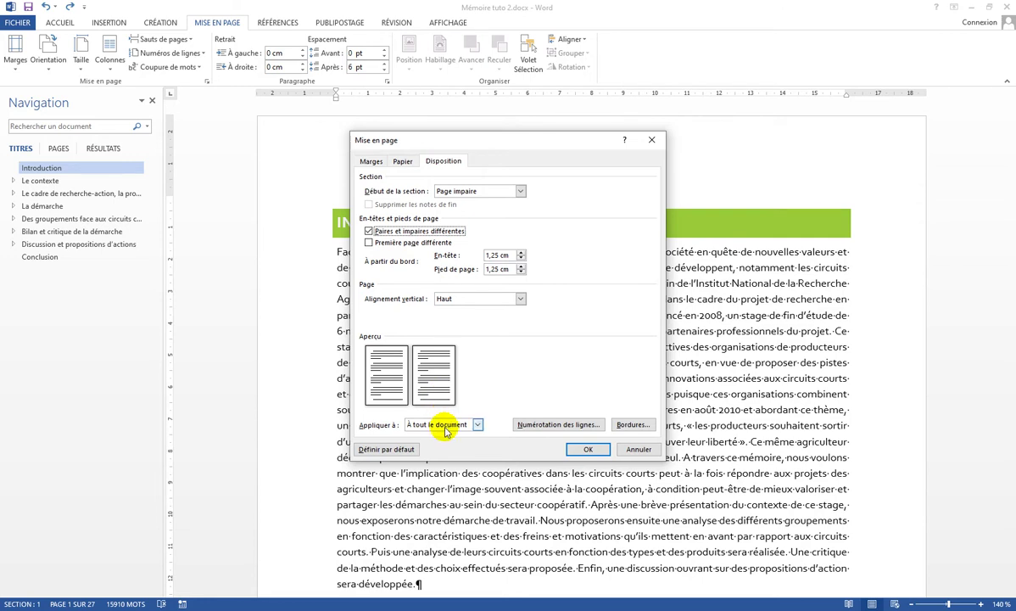
Step: Set the left and right margins to 1,5 cm, keeping 2,5 cm top and bottom
{"action": "left_click", "coordinate": [372, 162]}
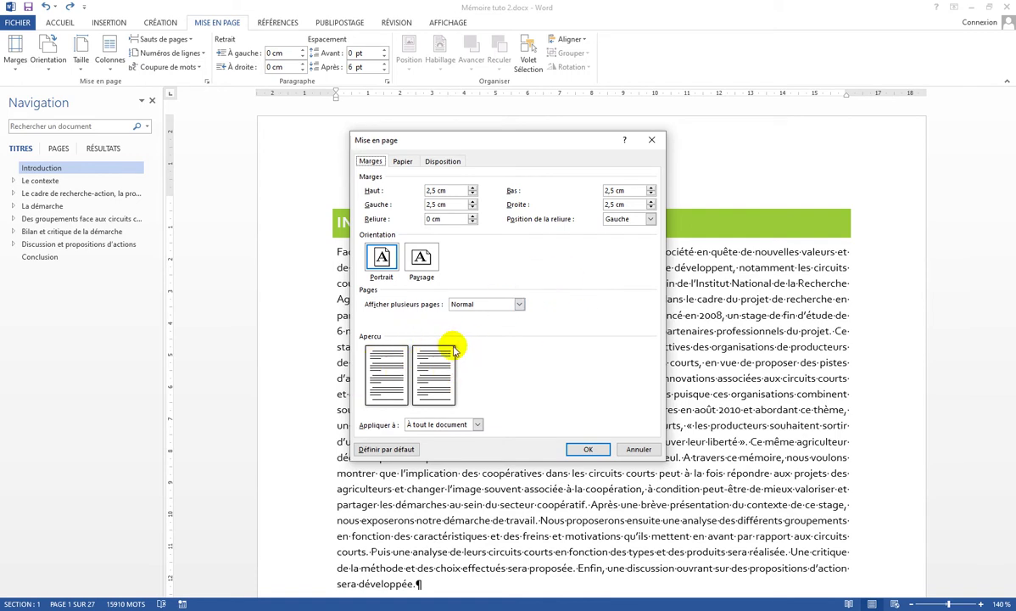
{"action": "left_click", "coordinate": [474, 208]}
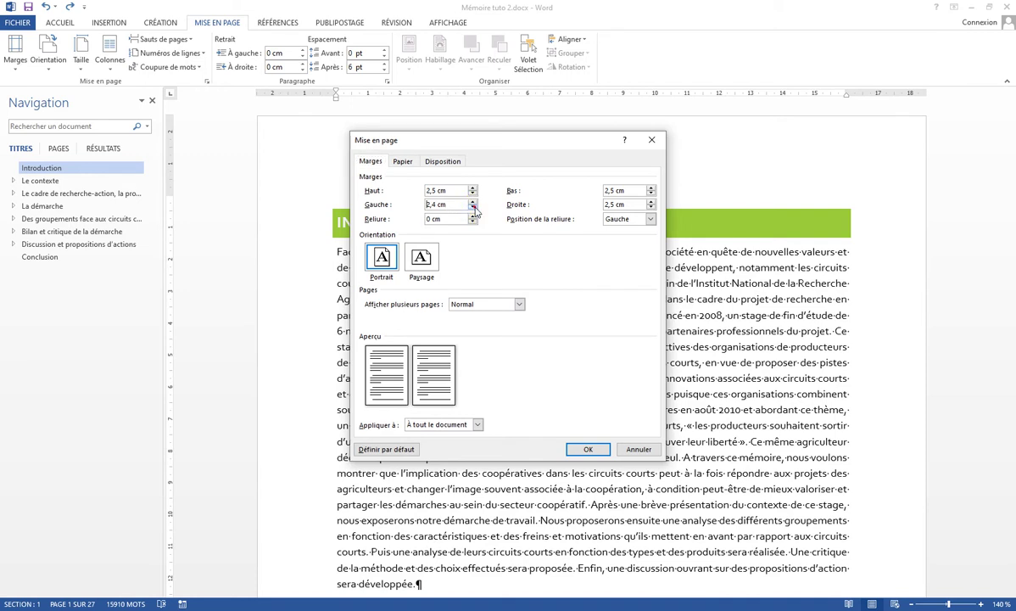
{"action": "left_click", "coordinate": [472, 207]}
{"action": "left_click", "coordinate": [472, 207]}
{"action": "left_click", "coordinate": [473, 208]}
{"action": "left_click", "coordinate": [651, 207]}
{"action": "left_click", "coordinate": [651, 208]}
{"action": "left_click", "coordinate": [651, 208]}
{"action": "left_click", "coordinate": [651, 208]}
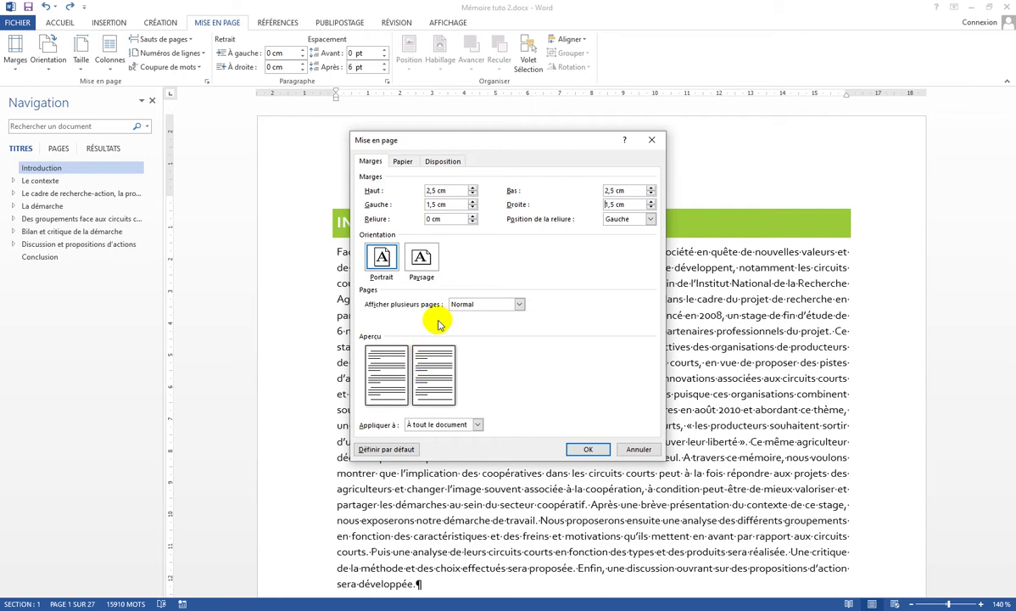
Step: Set a 1,5 cm binding gutter and apply the margins to the whole 26-page thesis
{"action": "left_click", "coordinate": [473, 217]}
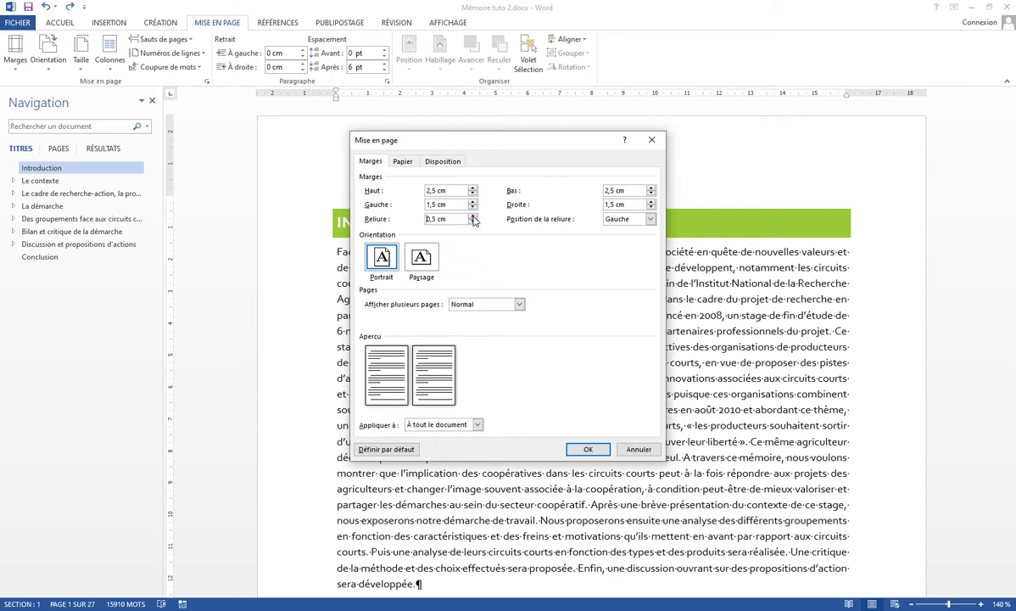
{"action": "left_click", "coordinate": [474, 216]}
{"action": "left_click", "coordinate": [473, 216]}
{"action": "left_click", "coordinate": [473, 217]}
{"action": "left_click", "coordinate": [474, 217]}
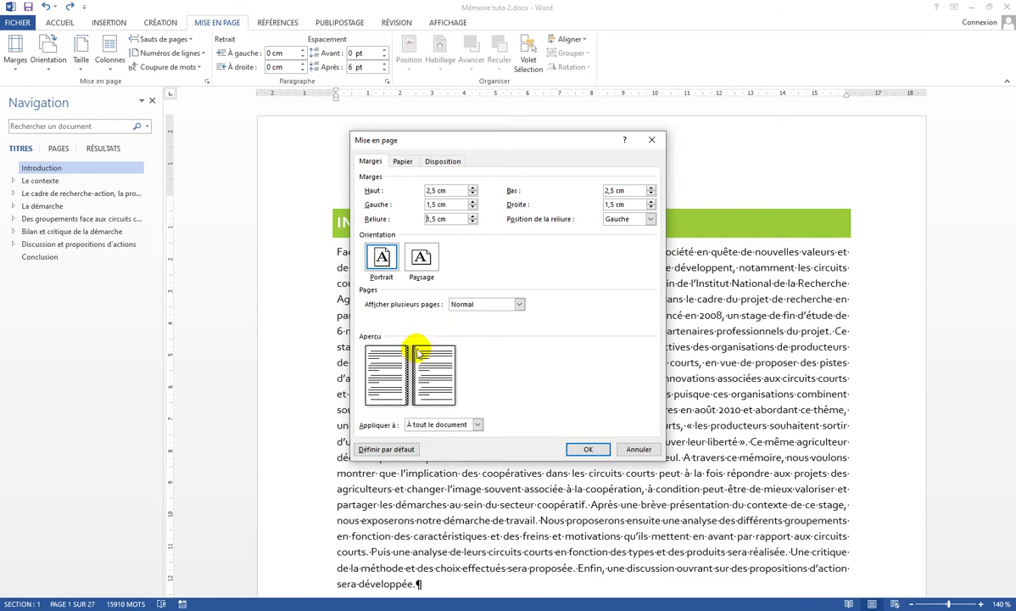
{"action": "left_click", "coordinate": [434, 219]}
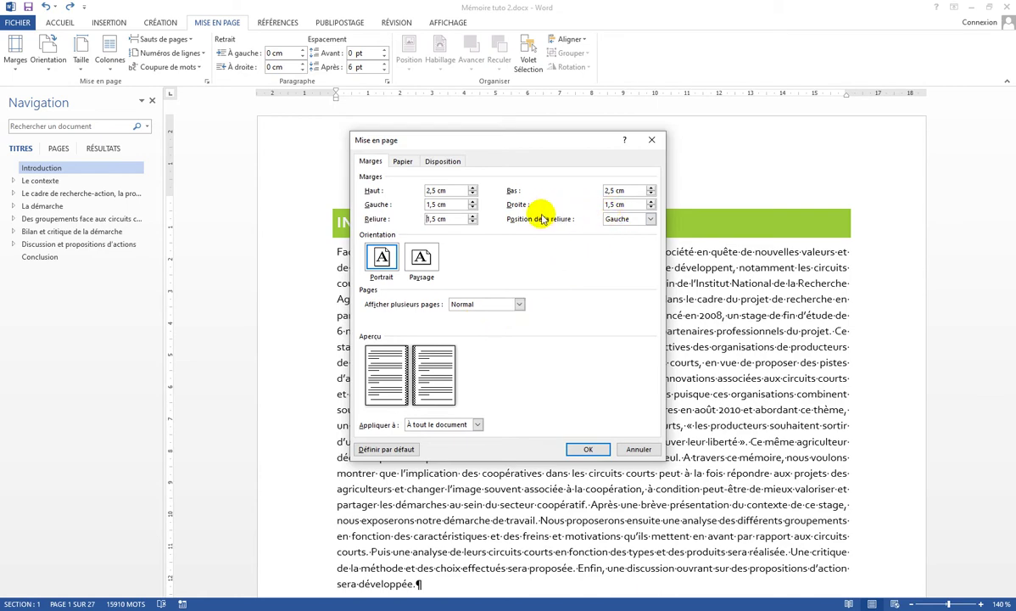
{"action": "left_click", "coordinate": [590, 449]}
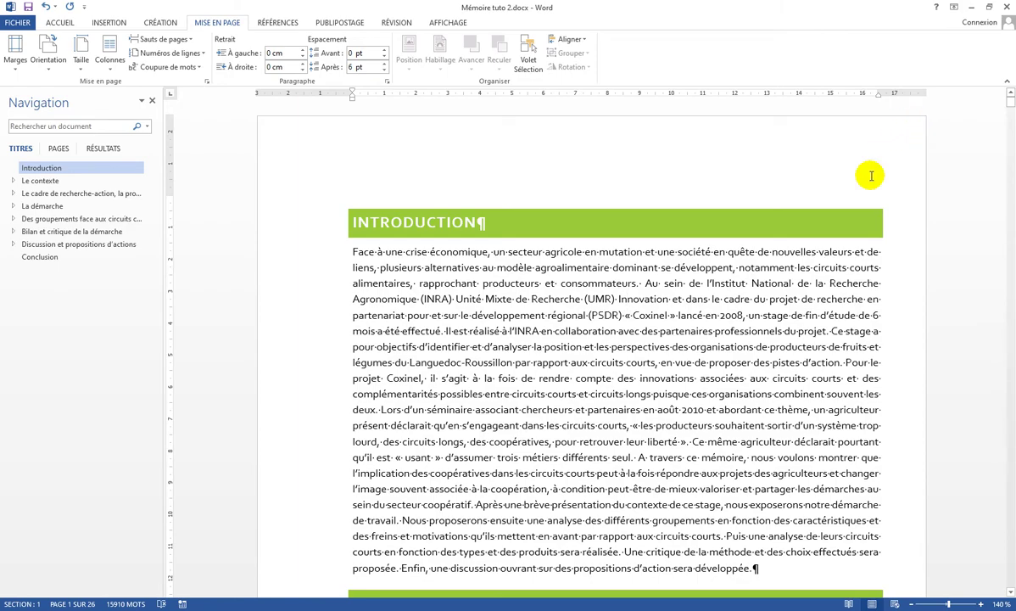
{"action": "scroll", "coordinate": [872, 176], "scroll_direction": "down", "scroll_amount": 20}
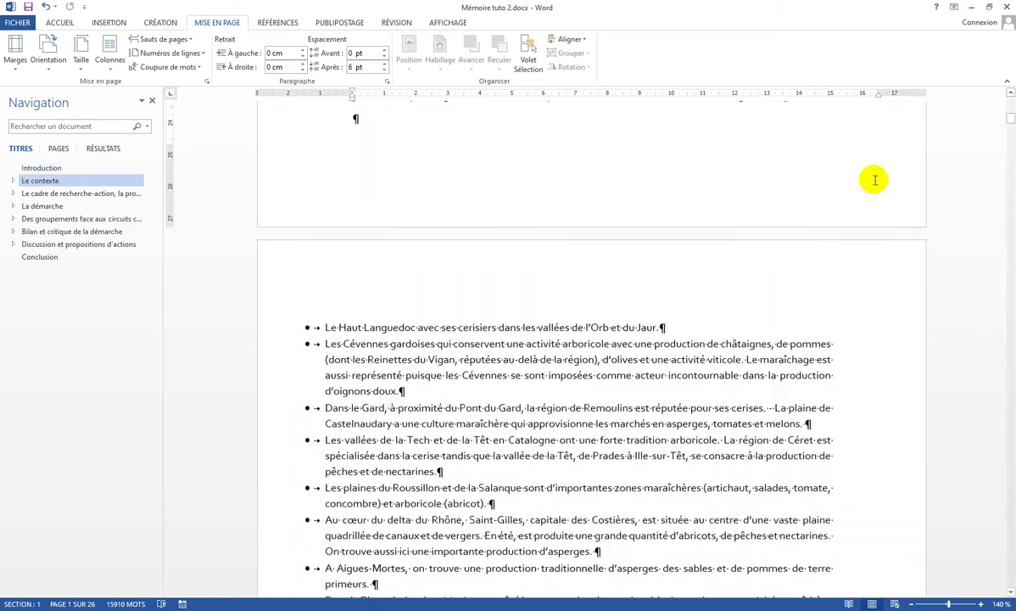
{"action": "scroll", "coordinate": [875, 180], "scroll_direction": "down", "scroll_amount": 2}
{"action": "left_click", "coordinate": [582, 278]}
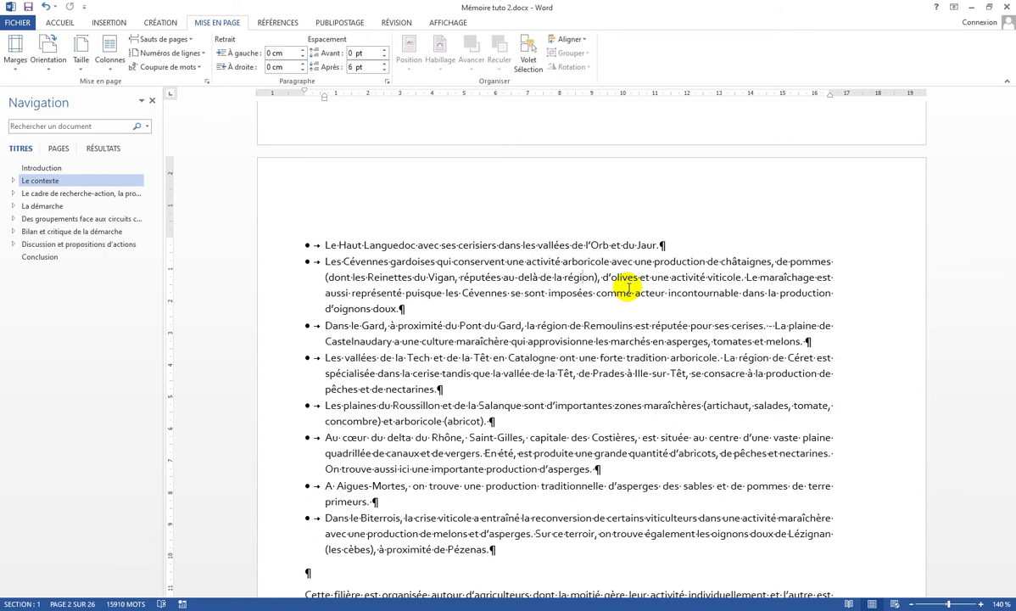
{"action": "key", "text": "ctrl+Home"}
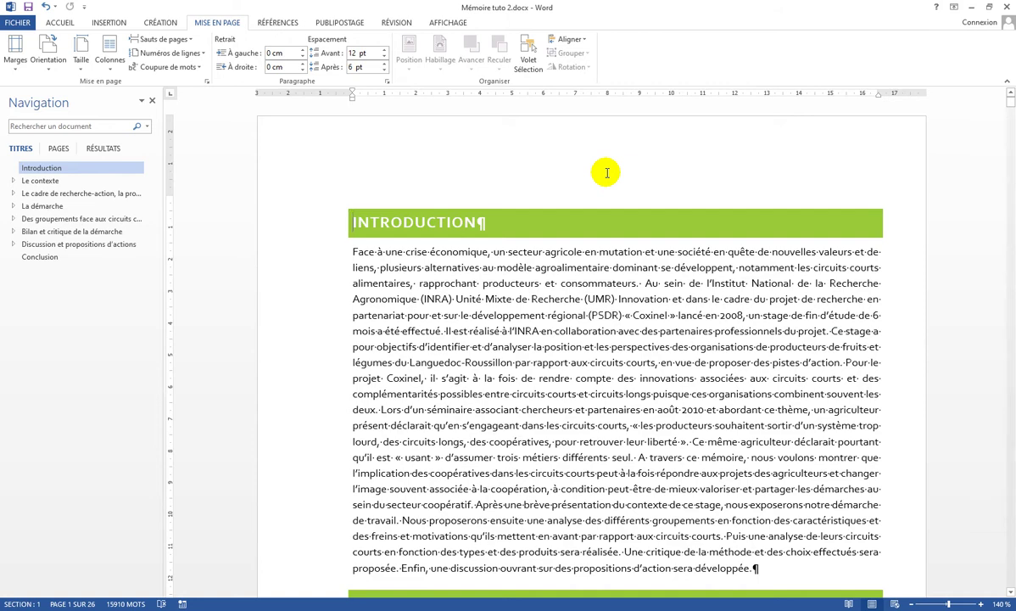
Step: Add 'Auteur' and the author's full name to the odd-page header, right-aligned at a 16.5 cm tab
{"action": "double_click", "coordinate": [502, 137]}
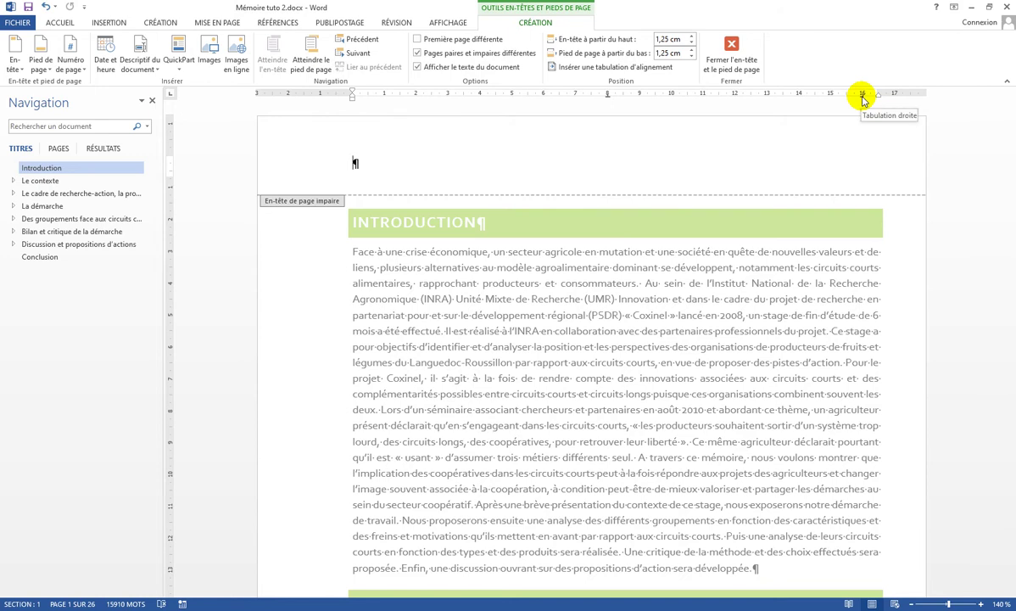
{"action": "left_click_drag", "start_coordinate": [863, 96], "coordinate": [878, 96]}
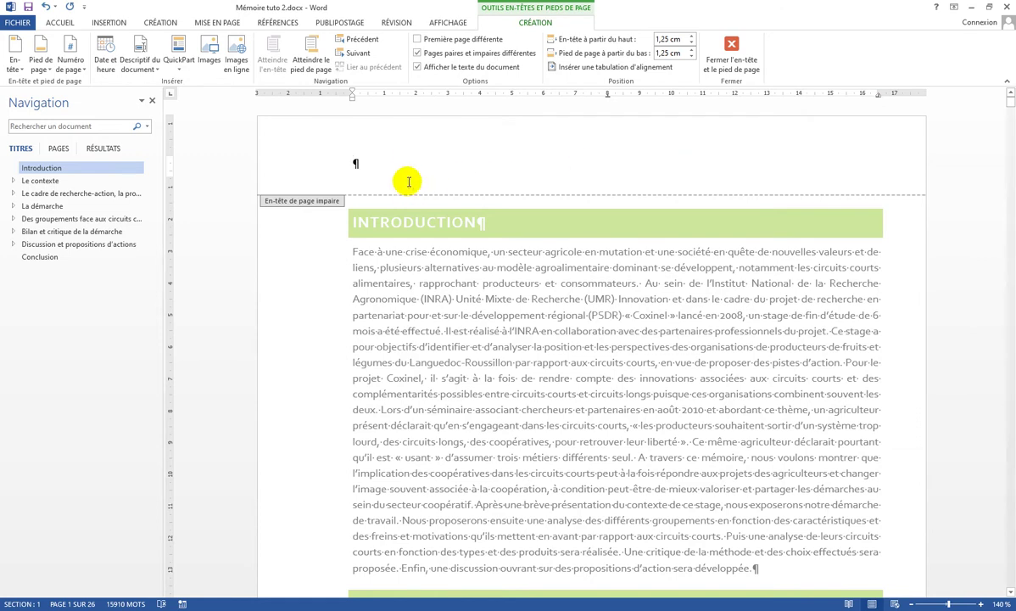
{"action": "key", "text": "Tab"}
{"action": "key", "text": "Tab"}
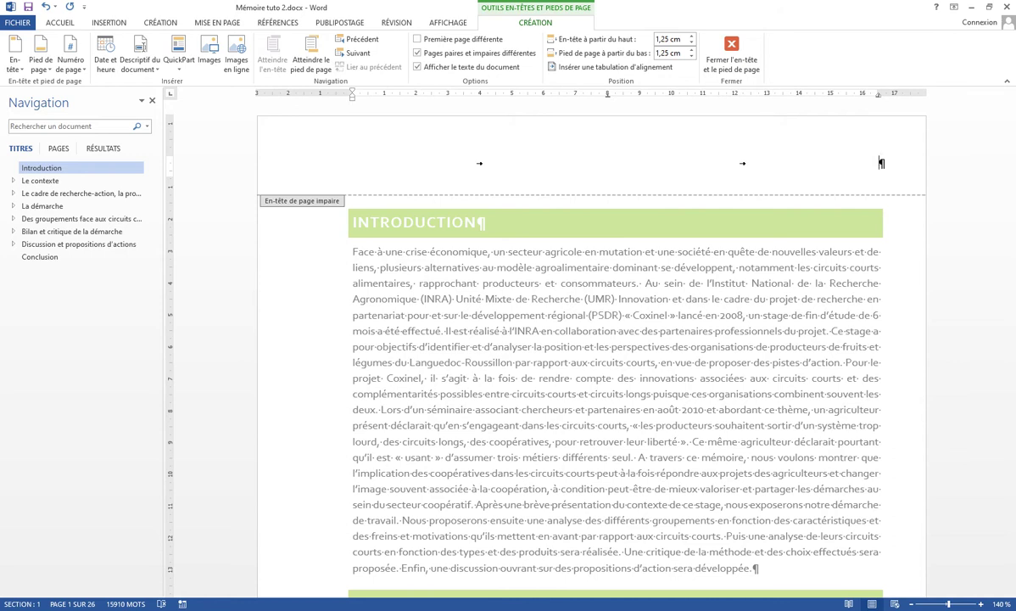
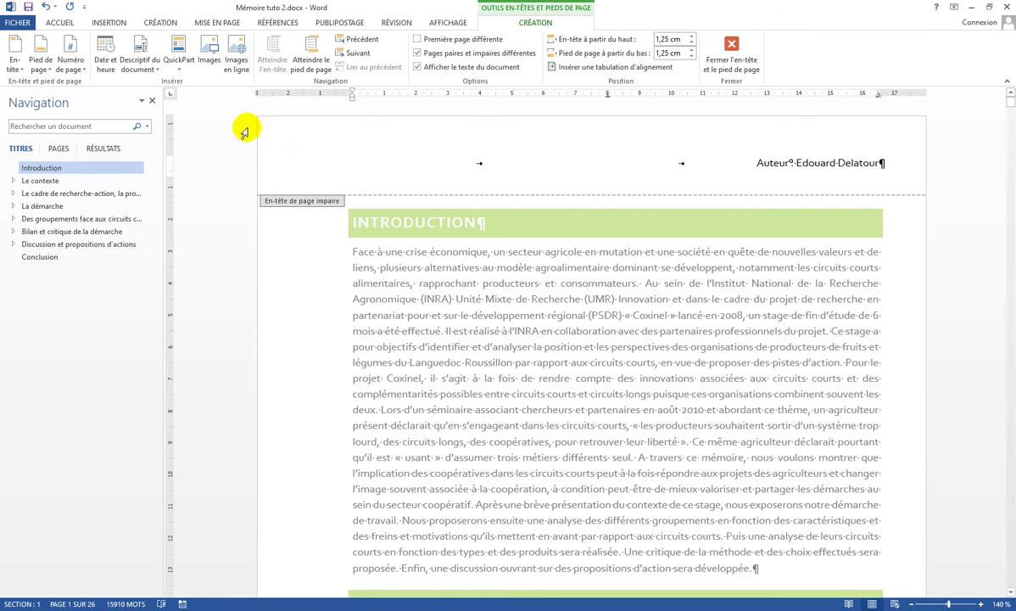
Step: Copy the author line from the odd-page header into the empty even-page header
{"action": "left_click", "coordinate": [349, 54]}
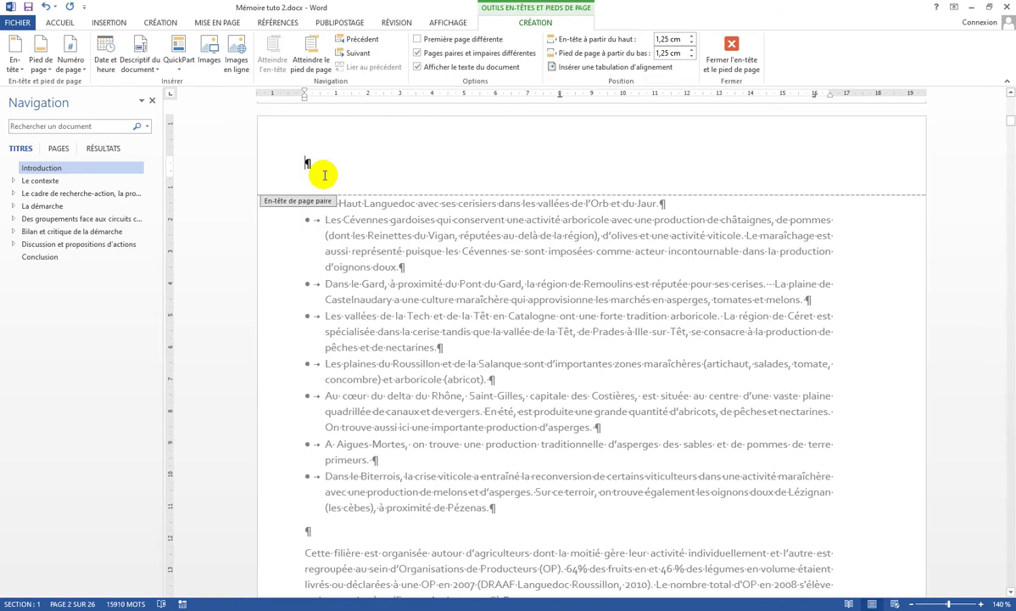
{"action": "left_click", "coordinate": [358, 39]}
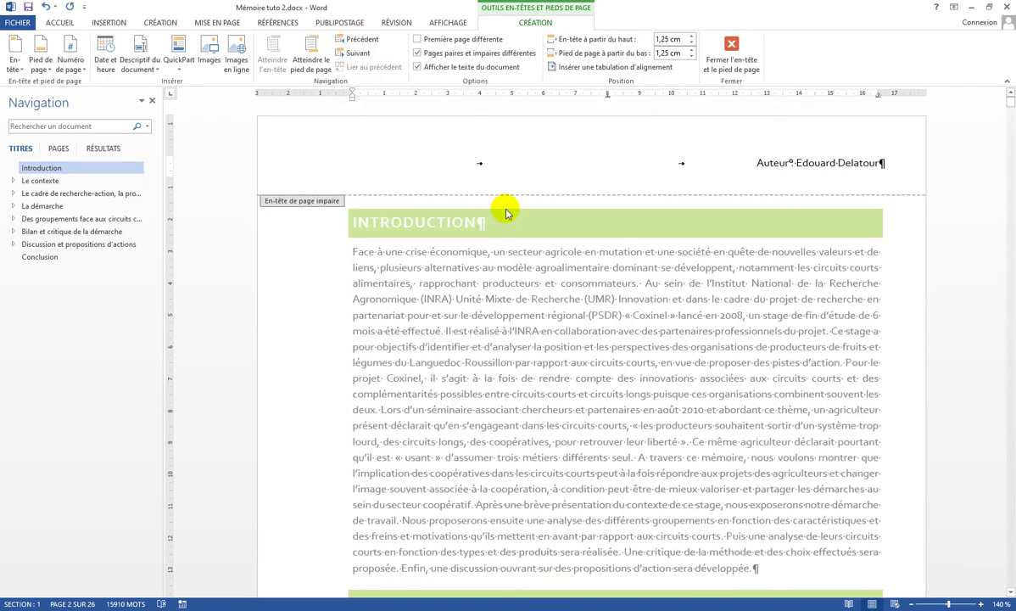
{"action": "left_click", "coordinate": [756, 162]}
{"action": "left_click_drag", "start_coordinate": [775, 162], "coordinate": [793, 195]}
{"action": "key", "text": "ctrl+c"}
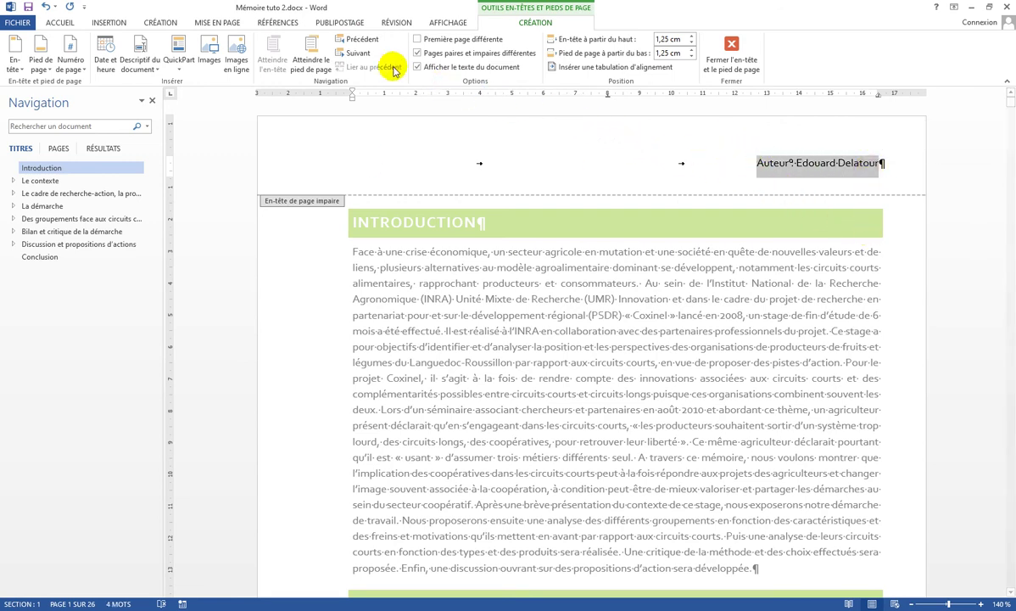
{"action": "left_click", "coordinate": [359, 57]}
{"action": "left_click", "coordinate": [365, 149]}
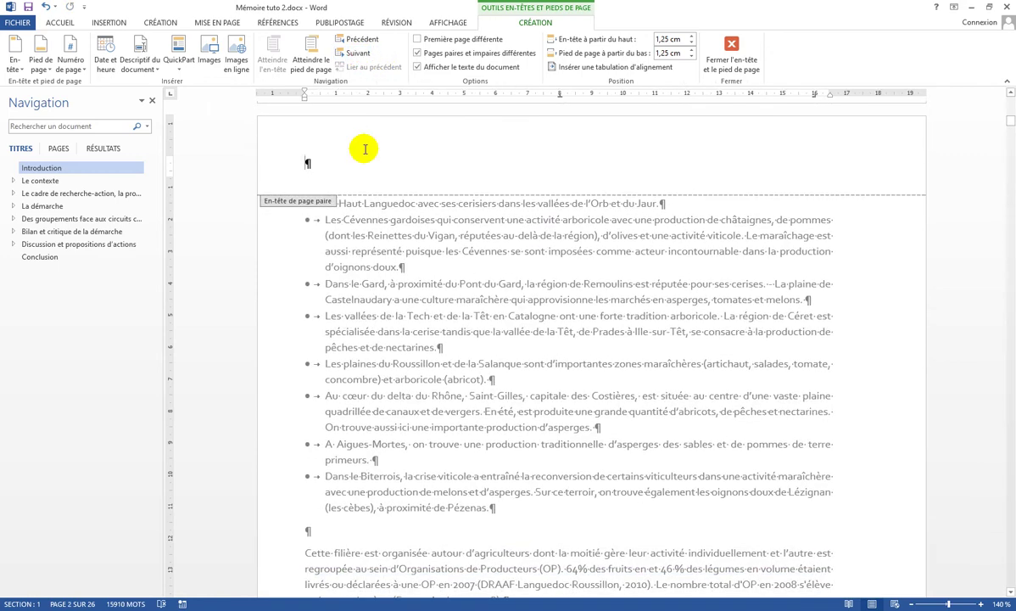
{"action": "key", "text": "ctrl+v"}
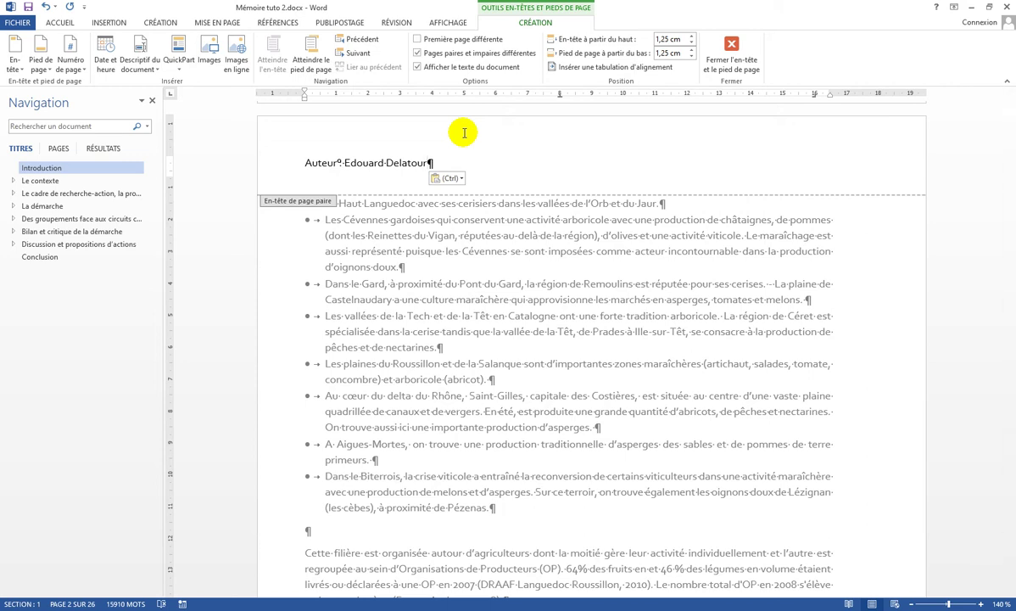
Step: Close header and footer editing and return to the thesis body
{"action": "left_click", "coordinate": [731, 58]}
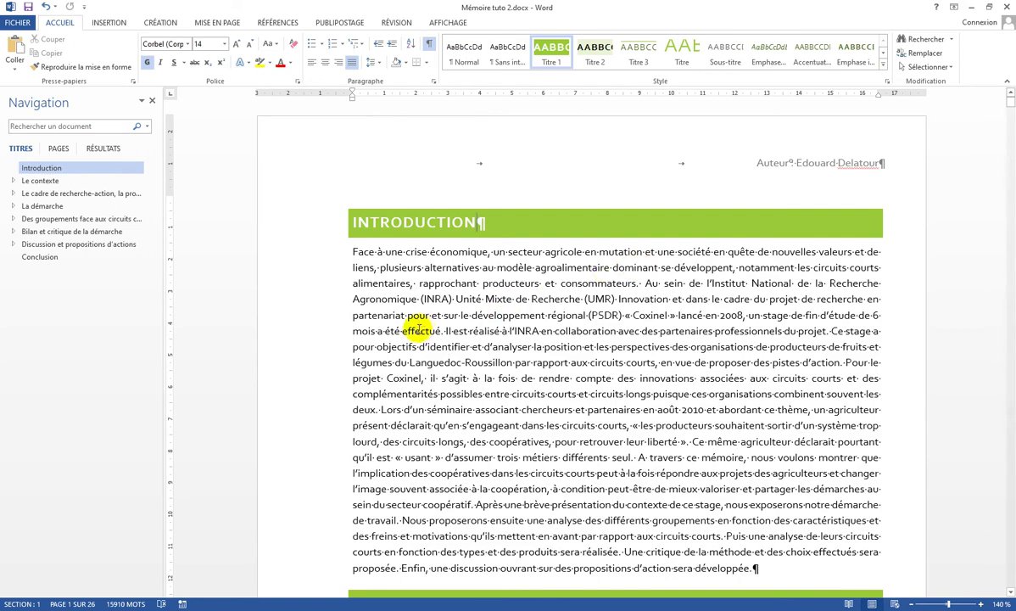
{"action": "scroll", "coordinate": [540, 246], "scroll_direction": "down", "scroll_amount": 3}
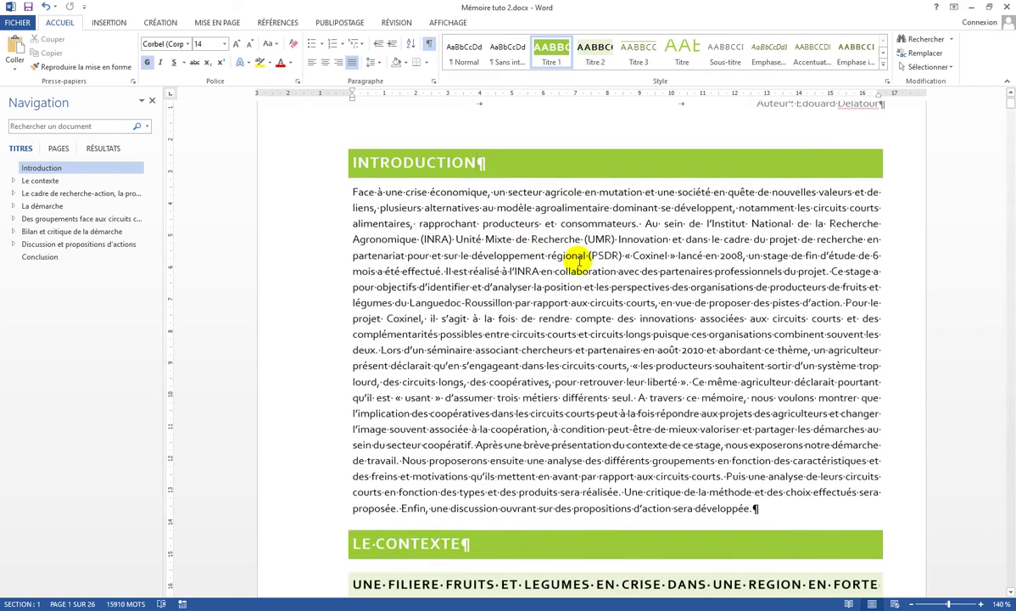
{"action": "scroll", "coordinate": [713, 222], "scroll_direction": "up", "scroll_amount": 3}
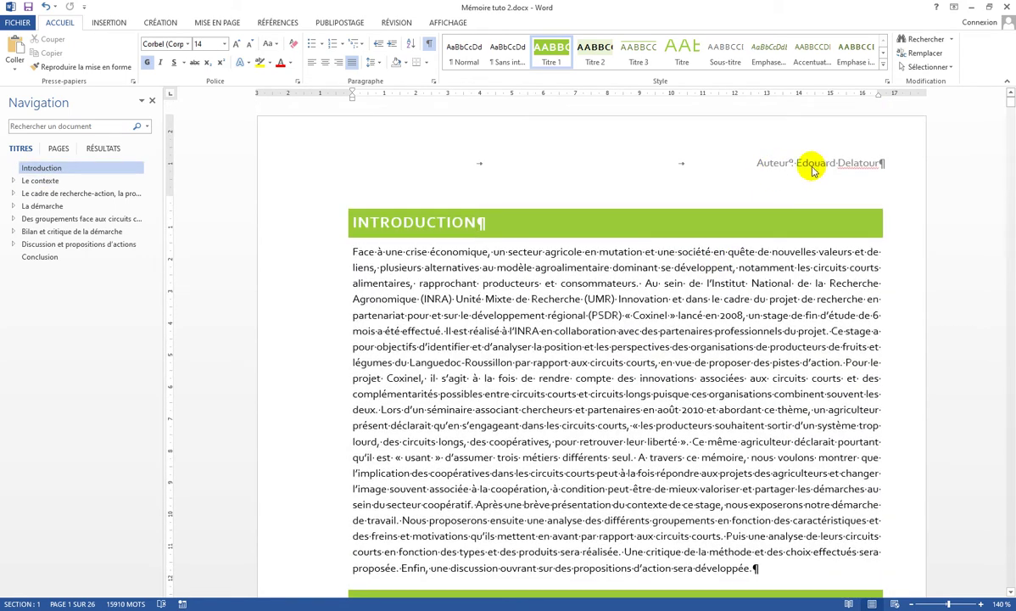
{"action": "scroll", "coordinate": [759, 187], "scroll_direction": "down", "scroll_amount": 4}
{"action": "scroll", "coordinate": [758, 206], "scroll_direction": "down", "scroll_amount": 15}
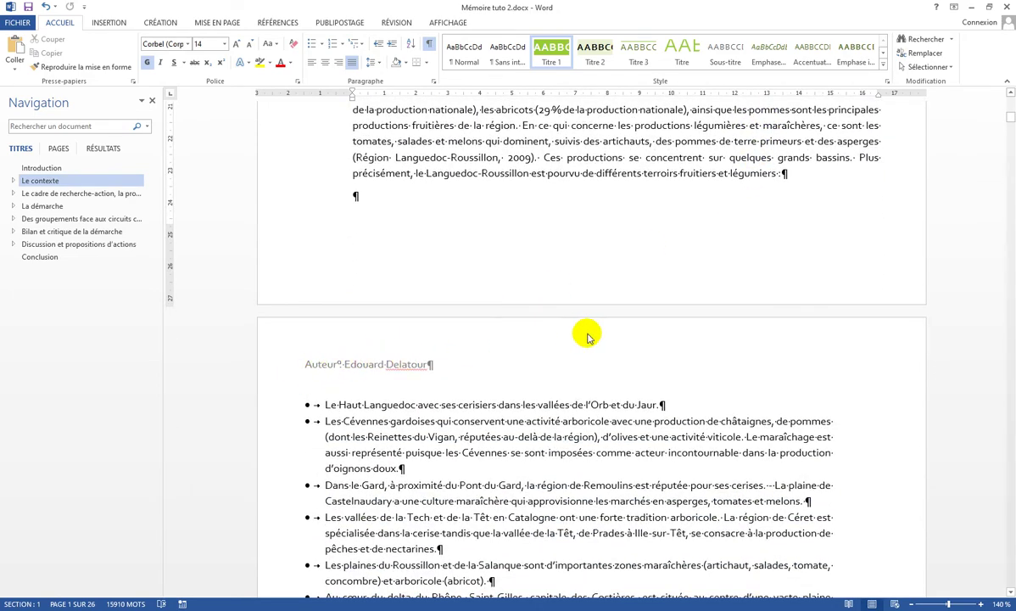
{"action": "scroll", "coordinate": [594, 327], "scroll_direction": "down", "scroll_amount": 7}
{"action": "scroll", "coordinate": [605, 323], "scroll_direction": "down", "scroll_amount": 20}
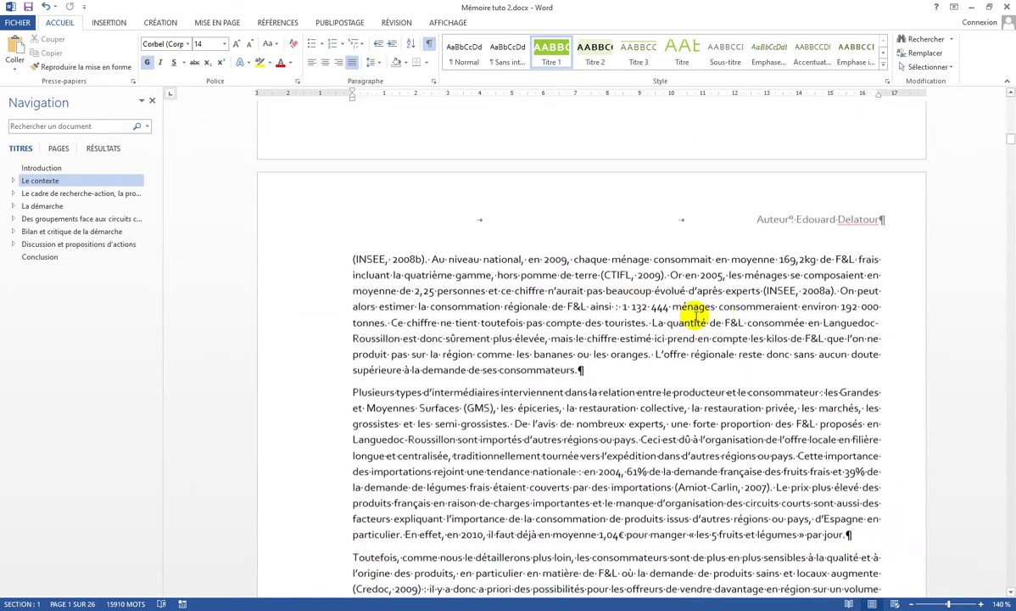
{"action": "scroll", "coordinate": [671, 183], "scroll_direction": "up", "scroll_amount": 2}
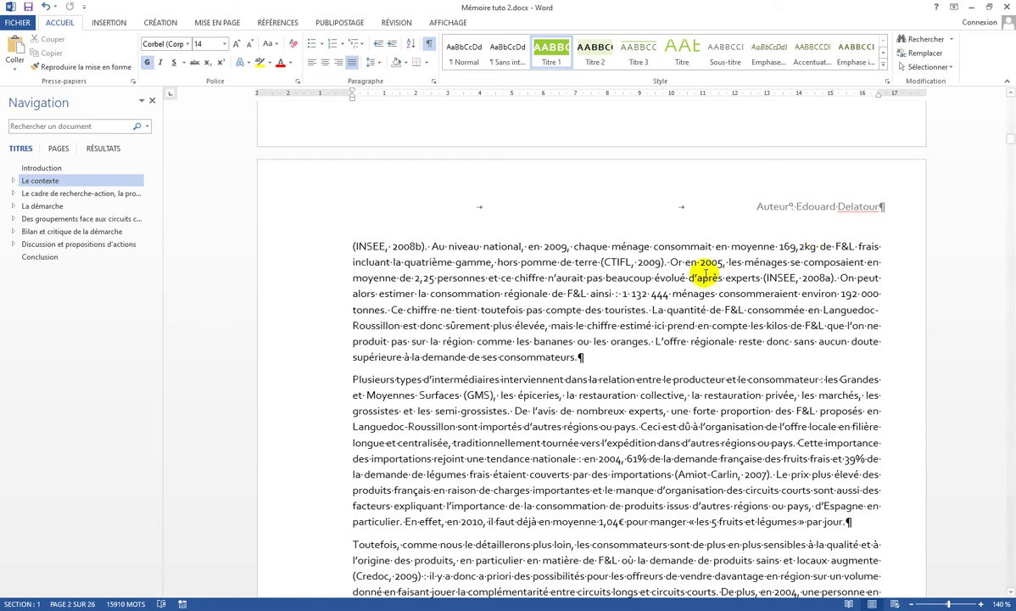
{"action": "scroll", "coordinate": [644, 259], "scroll_direction": "up", "scroll_amount": 3}
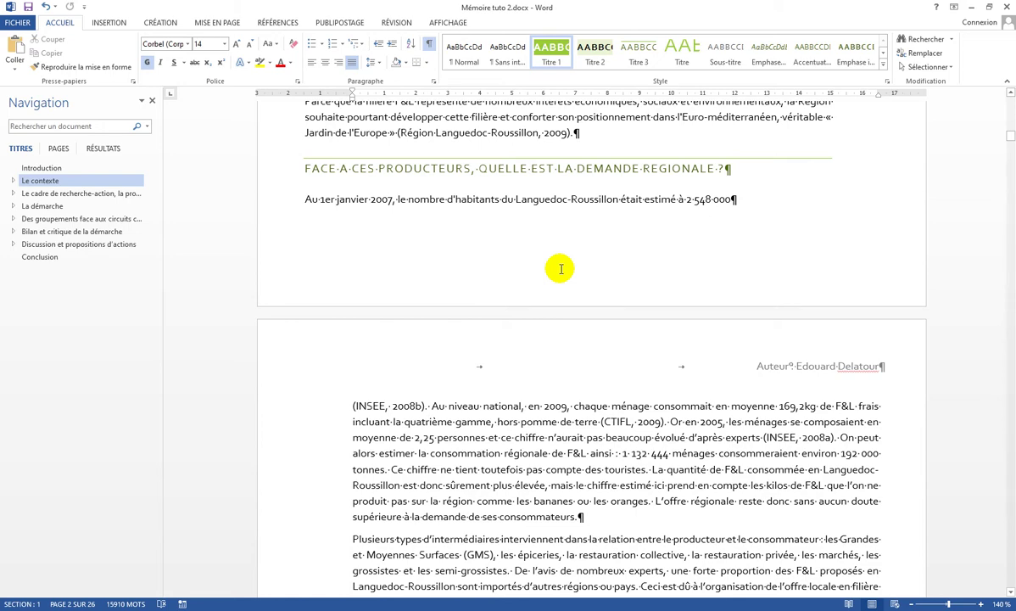
Step: Insert an Onglet 1 tab-style page number at the left of the even-page footer, showing 4
{"action": "double_click", "coordinate": [561, 269]}
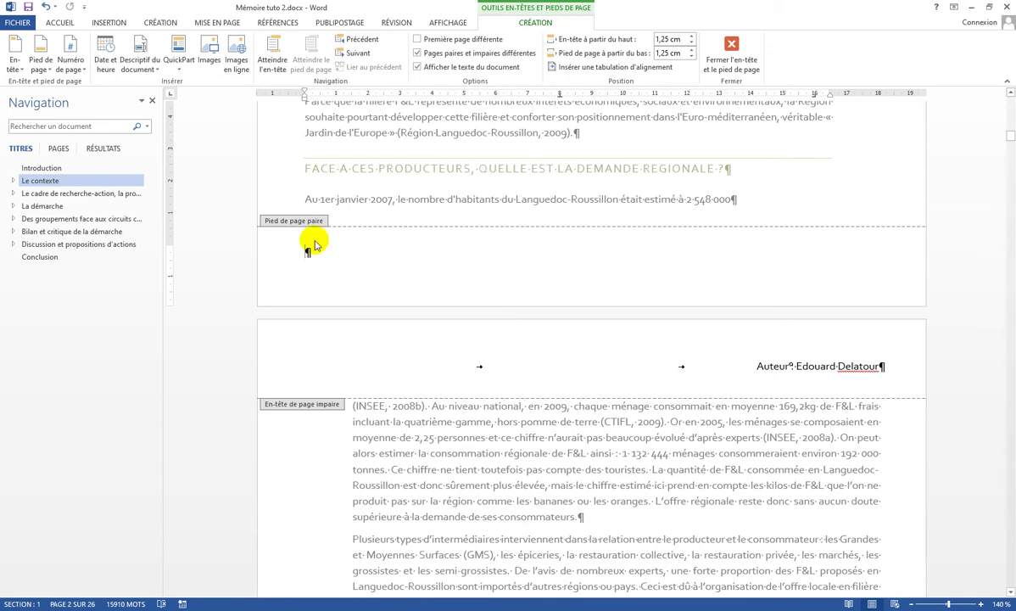
{"action": "left_click", "coordinate": [524, 18]}
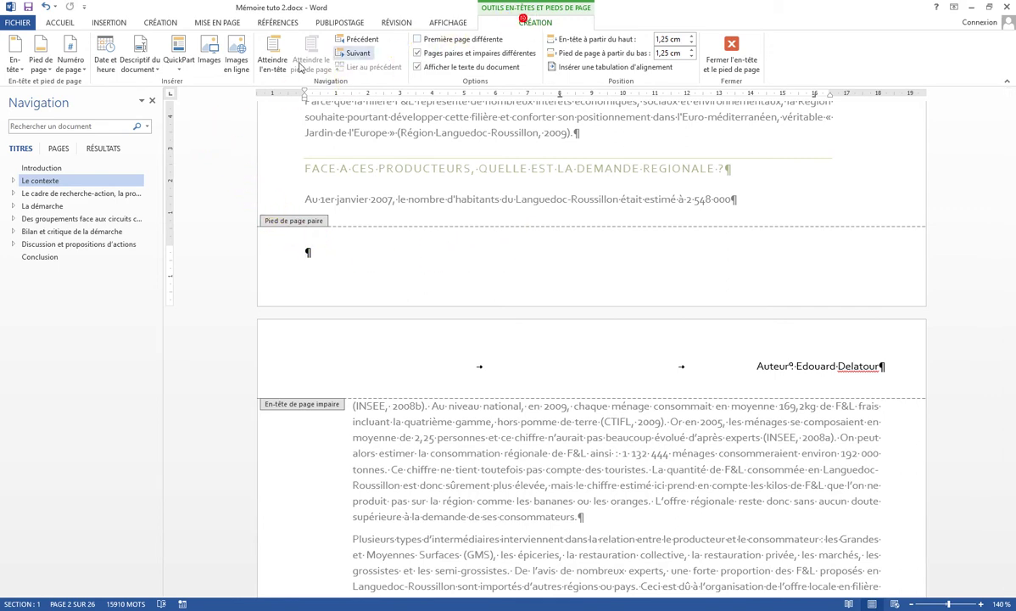
{"action": "left_click", "coordinate": [60, 66]}
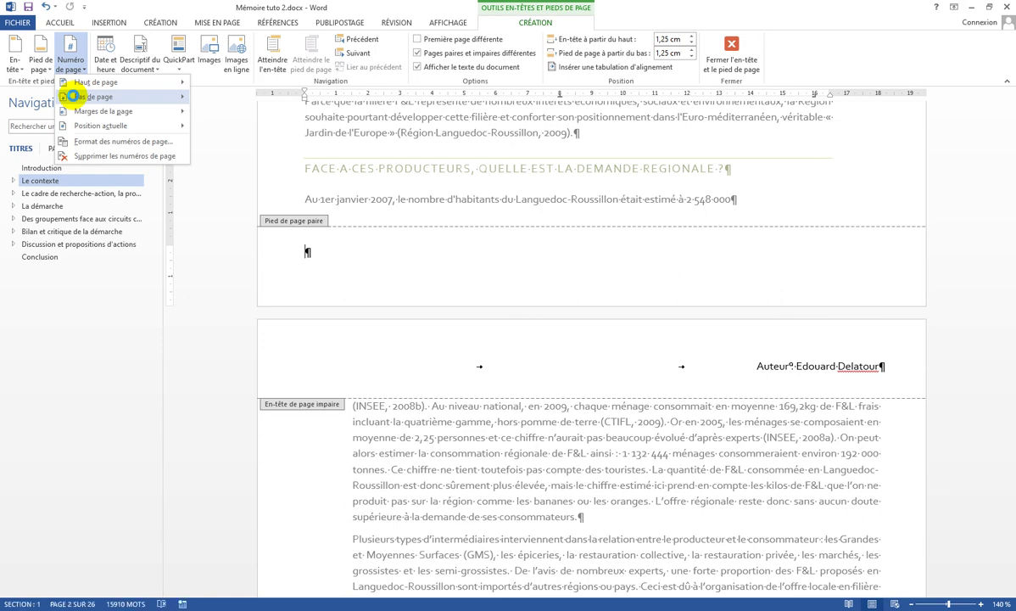
{"action": "mouse_move", "coordinate": [76, 100]}
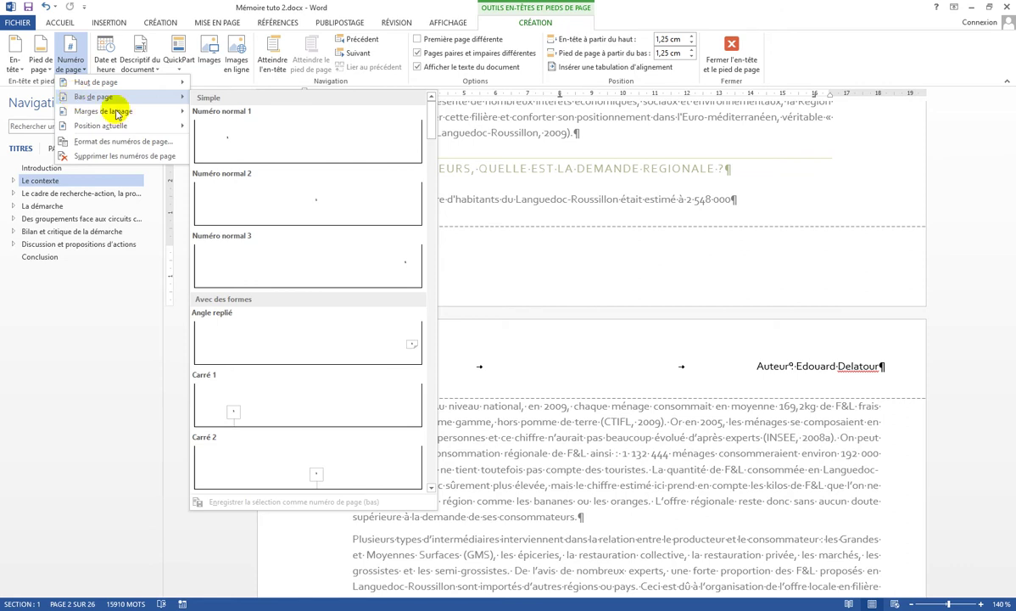
{"action": "scroll", "coordinate": [310, 170], "scroll_direction": "down", "scroll_amount": 5}
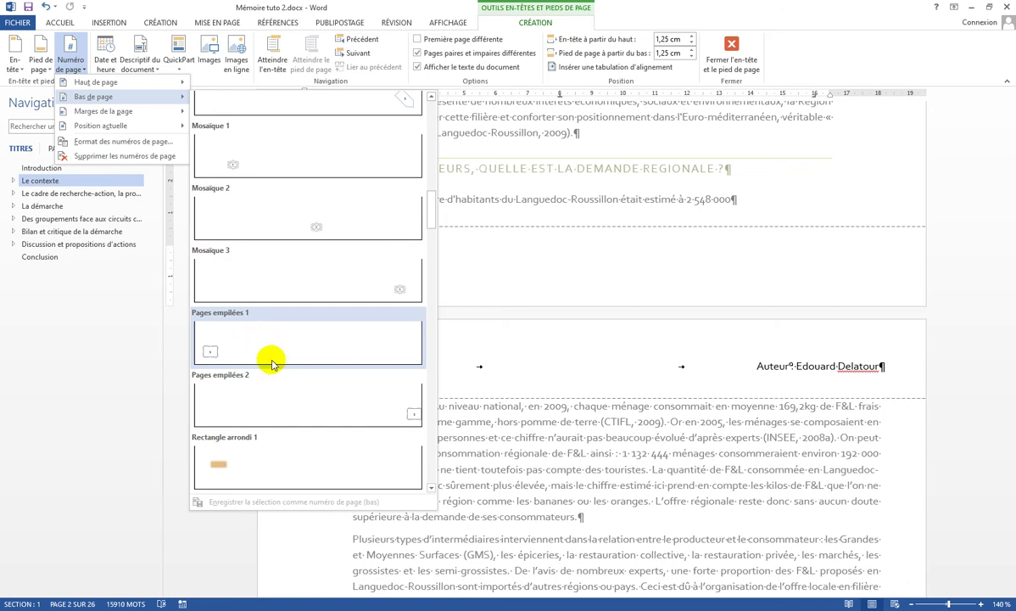
{"action": "scroll", "coordinate": [329, 337], "scroll_direction": "down", "scroll_amount": 6}
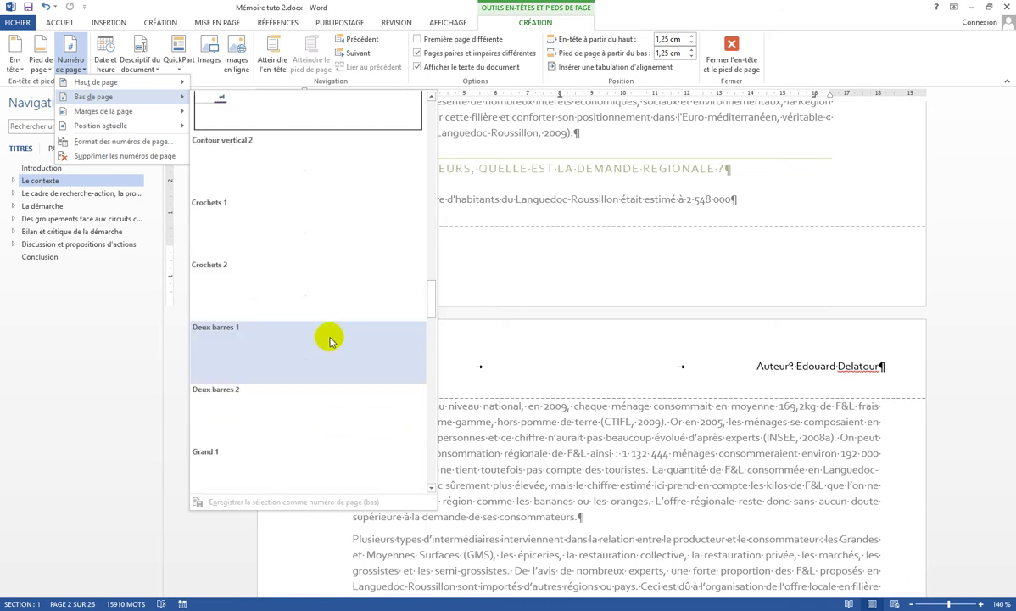
{"action": "scroll", "coordinate": [330, 348], "scroll_direction": "down", "scroll_amount": 3}
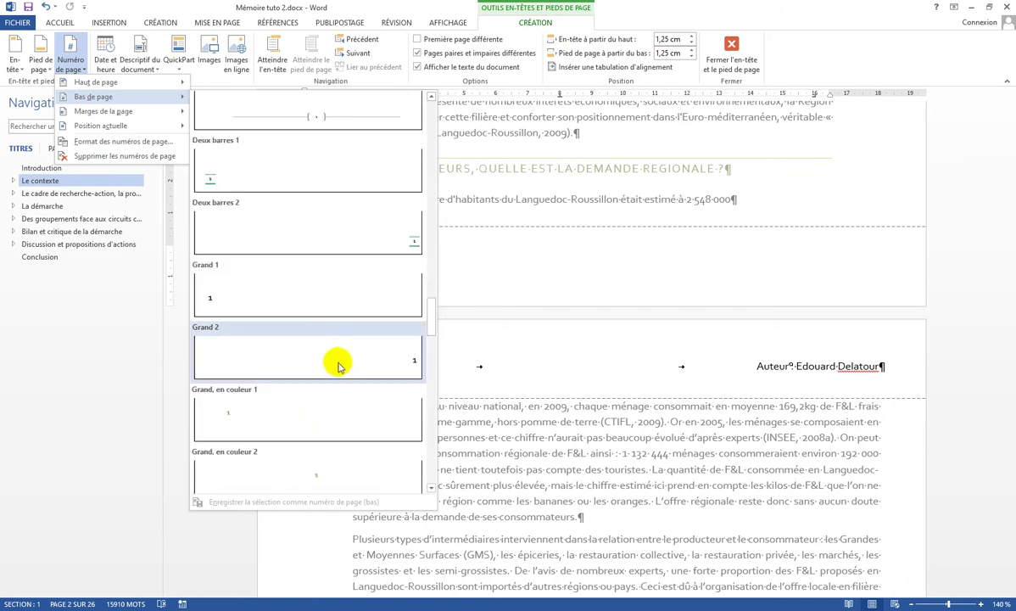
{"action": "scroll", "coordinate": [334, 374], "scroll_direction": "down", "scroll_amount": 6}
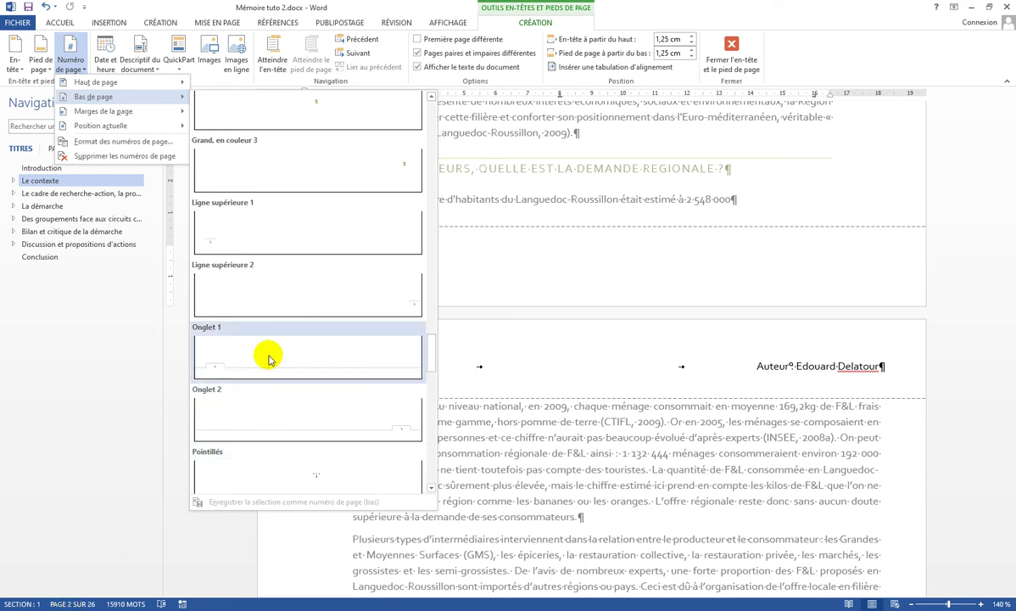
{"action": "left_click", "coordinate": [214, 371]}
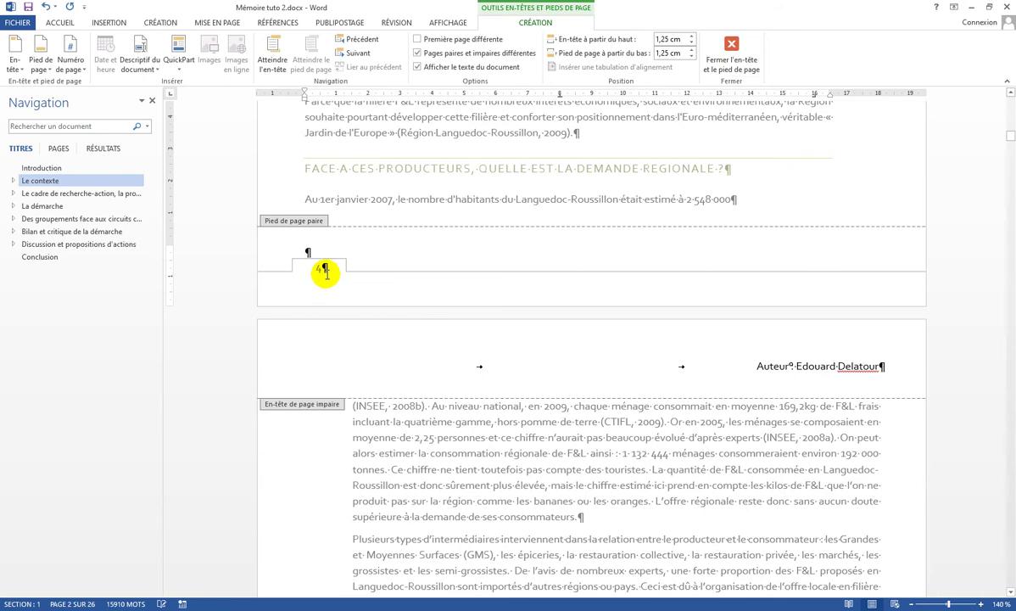
Step: Move to the still-empty odd-page footer on page 1
{"action": "left_click", "coordinate": [361, 56]}
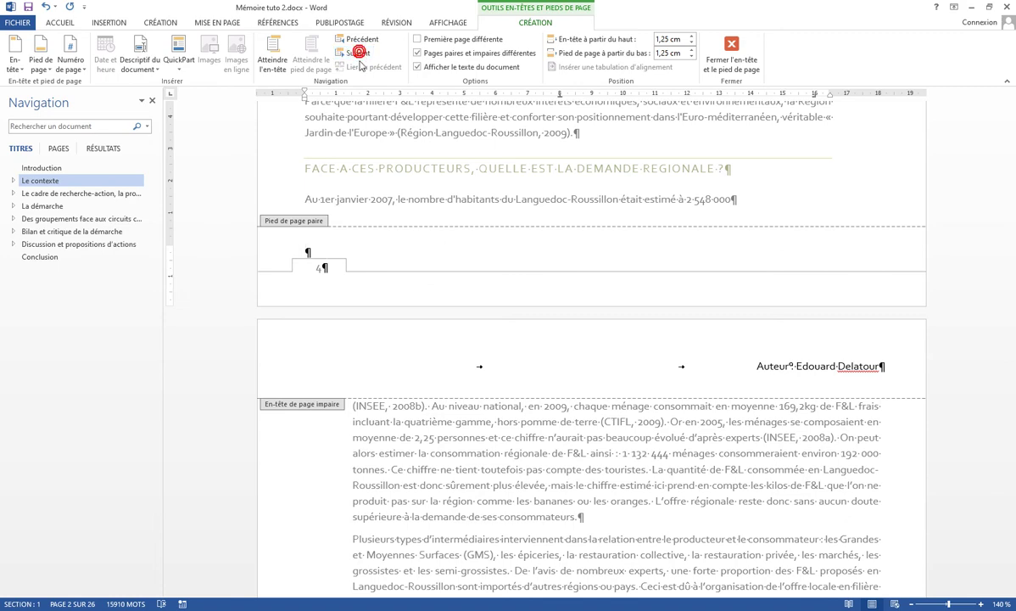
{"action": "left_click", "coordinate": [352, 39]}
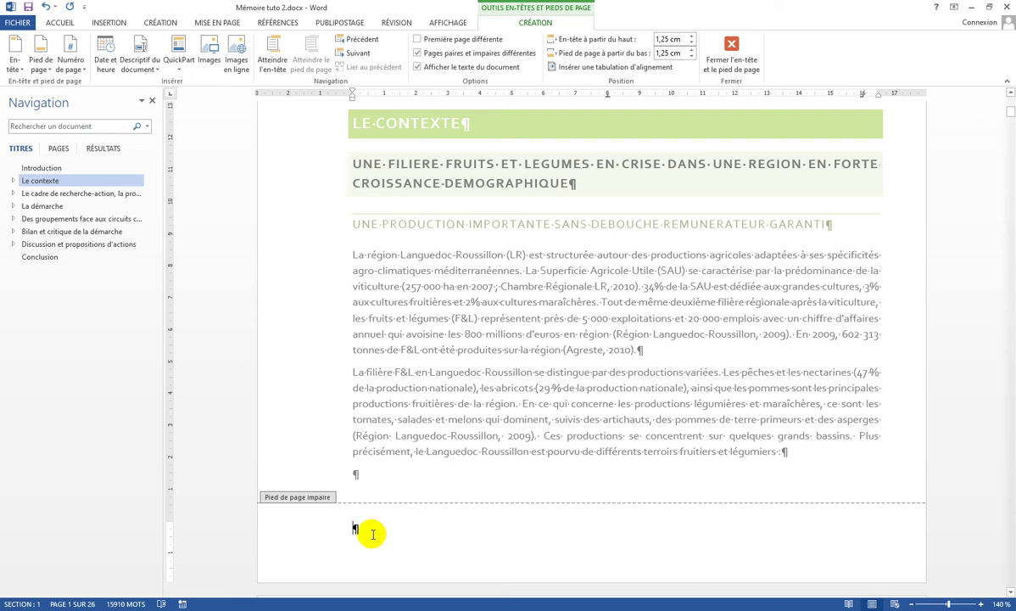
Step: Insert an Onglet 2 tab-style page number at the right of the odd-page footer
{"action": "left_click", "coordinate": [77, 71]}
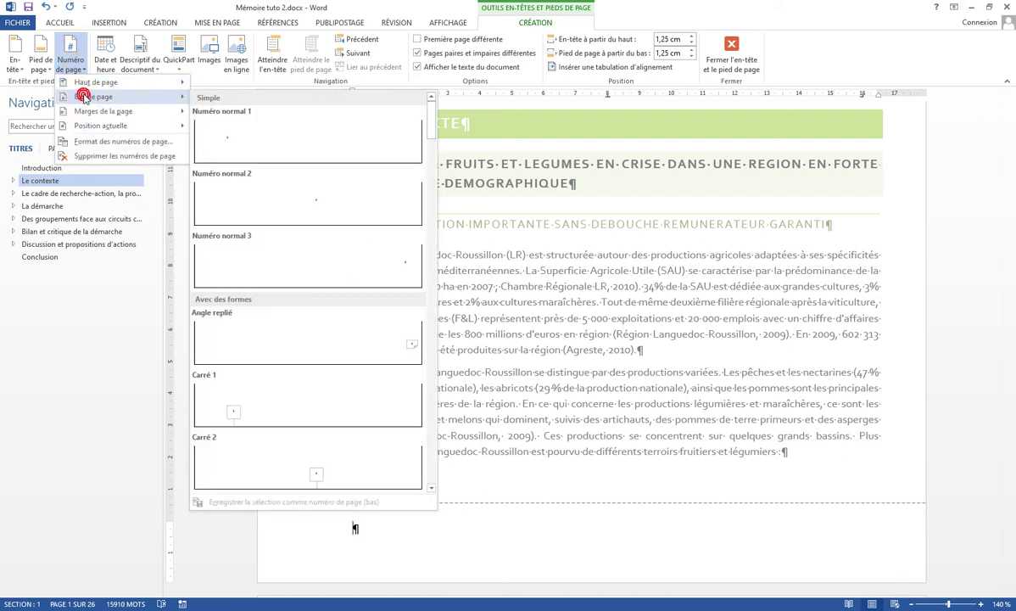
{"action": "scroll", "coordinate": [331, 154], "scroll_direction": "down", "scroll_amount": 10}
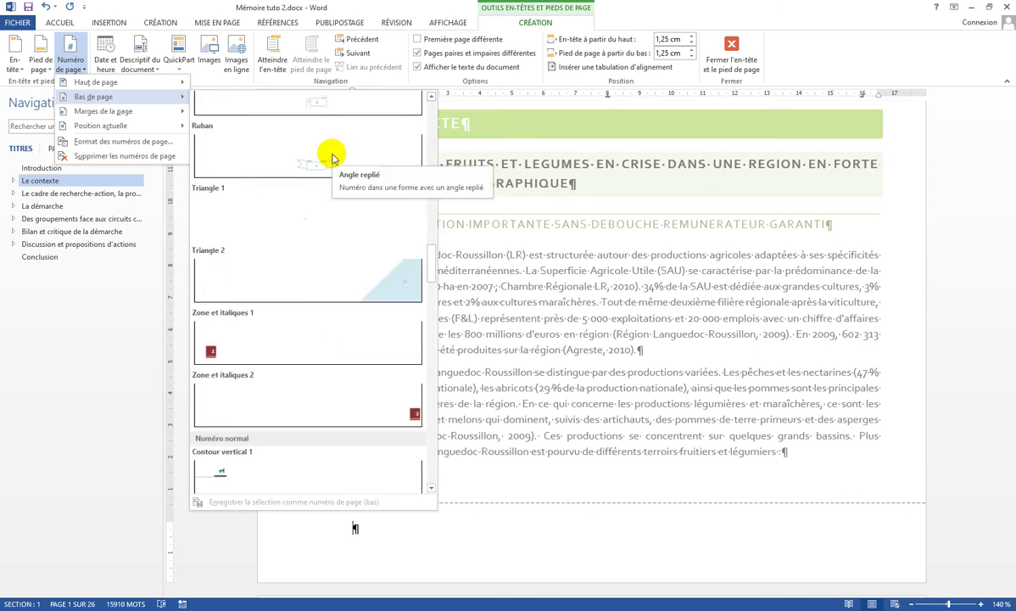
{"action": "scroll", "coordinate": [332, 158], "scroll_direction": "down", "scroll_amount": 3}
{"action": "scroll", "coordinate": [331, 157], "scroll_direction": "down", "scroll_amount": 8}
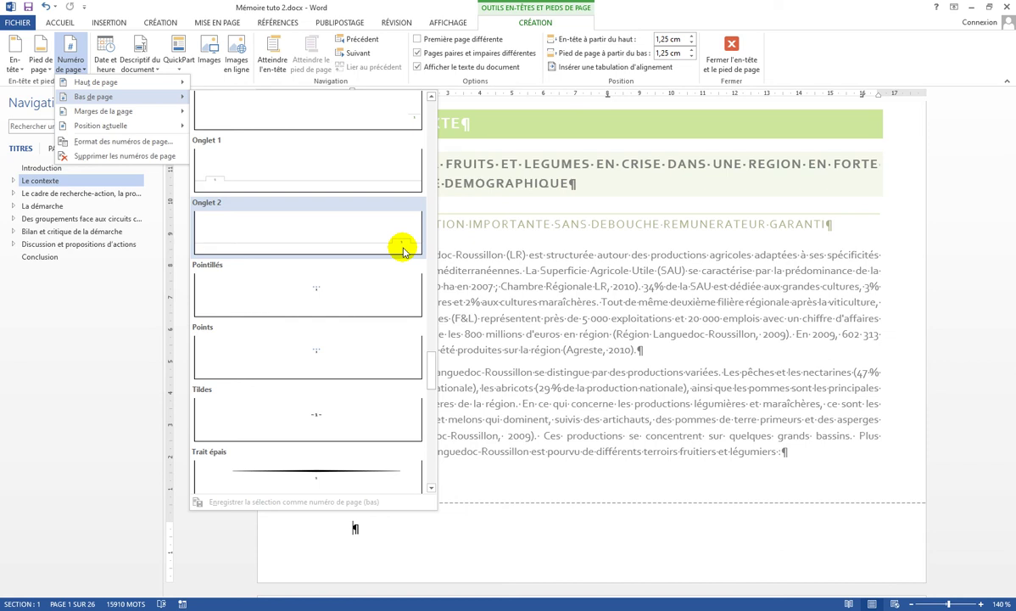
{"action": "left_click", "coordinate": [402, 248]}
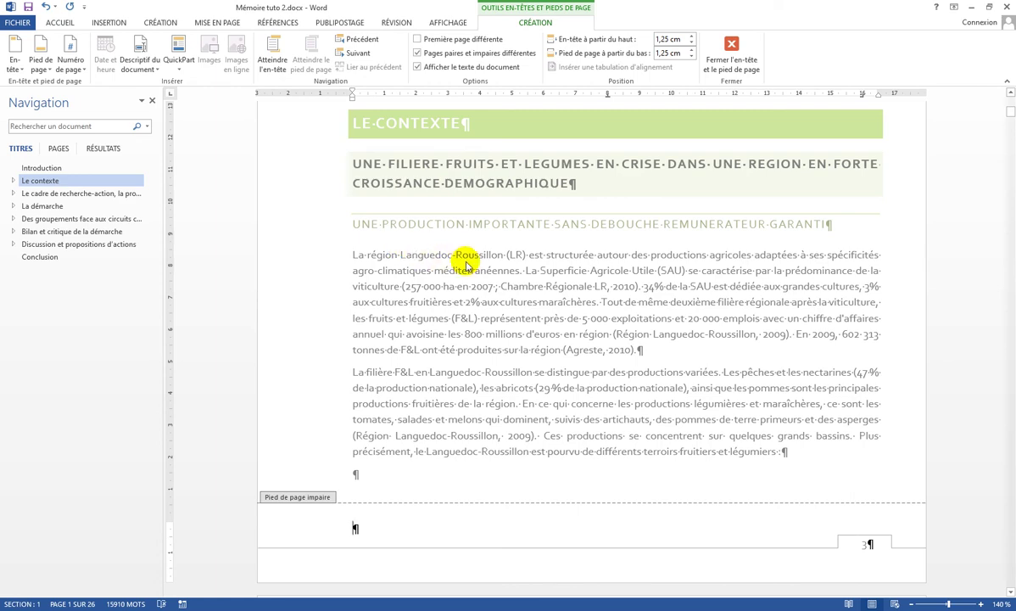
{"action": "left_click", "coordinate": [354, 61]}
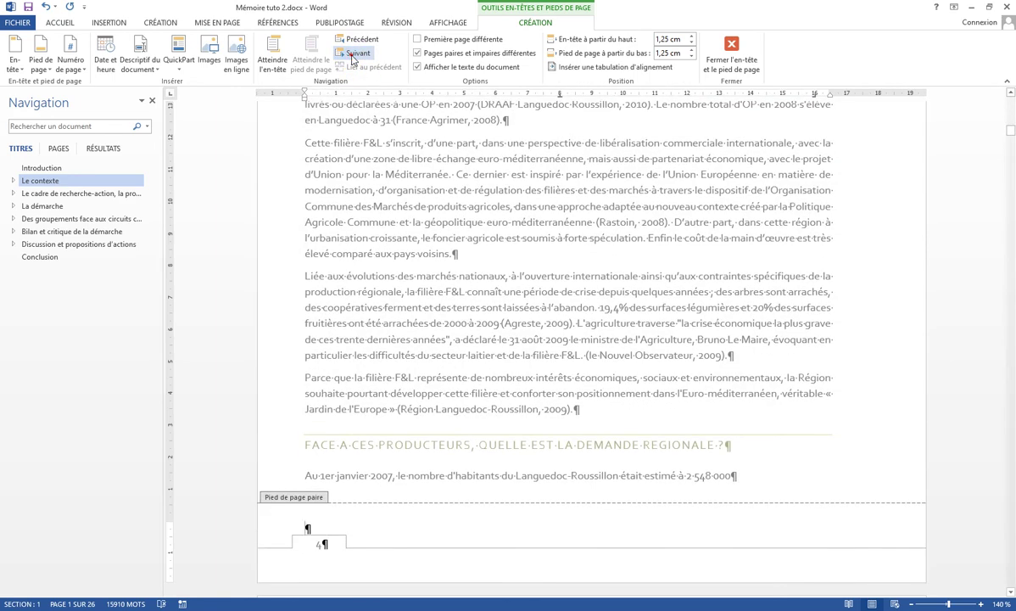
{"action": "left_click", "coordinate": [352, 40]}
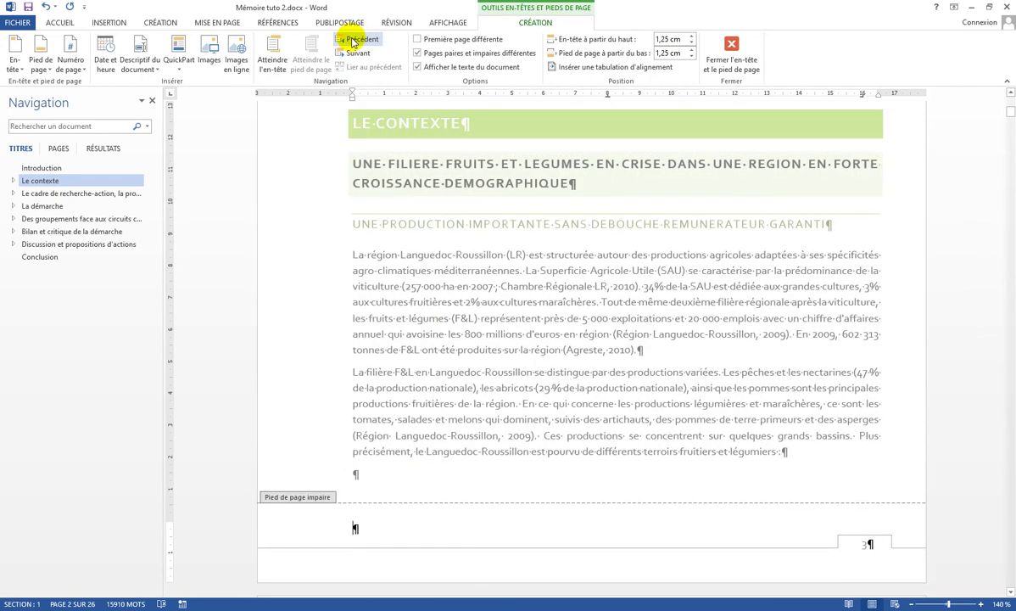
{"action": "left_click", "coordinate": [356, 55]}
{"action": "left_click", "coordinate": [355, 55]}
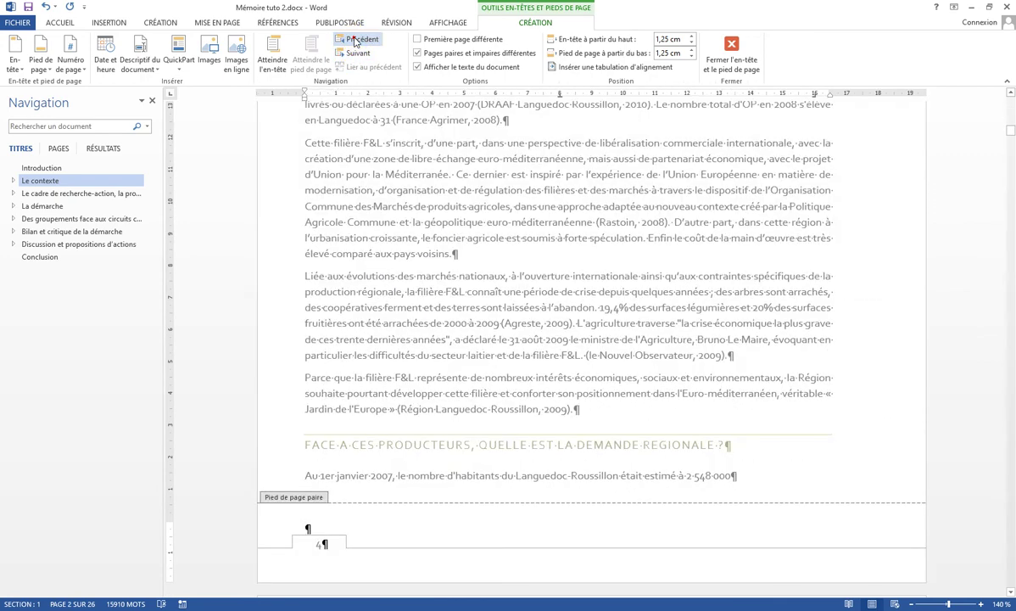
{"action": "left_click", "coordinate": [354, 40]}
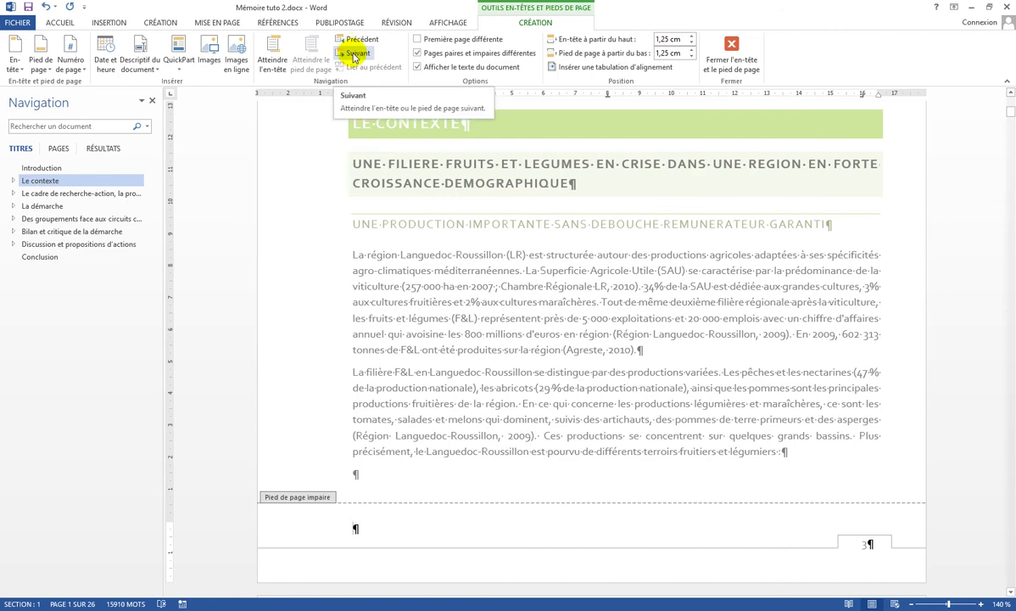
{"action": "left_click", "coordinate": [355, 55]}
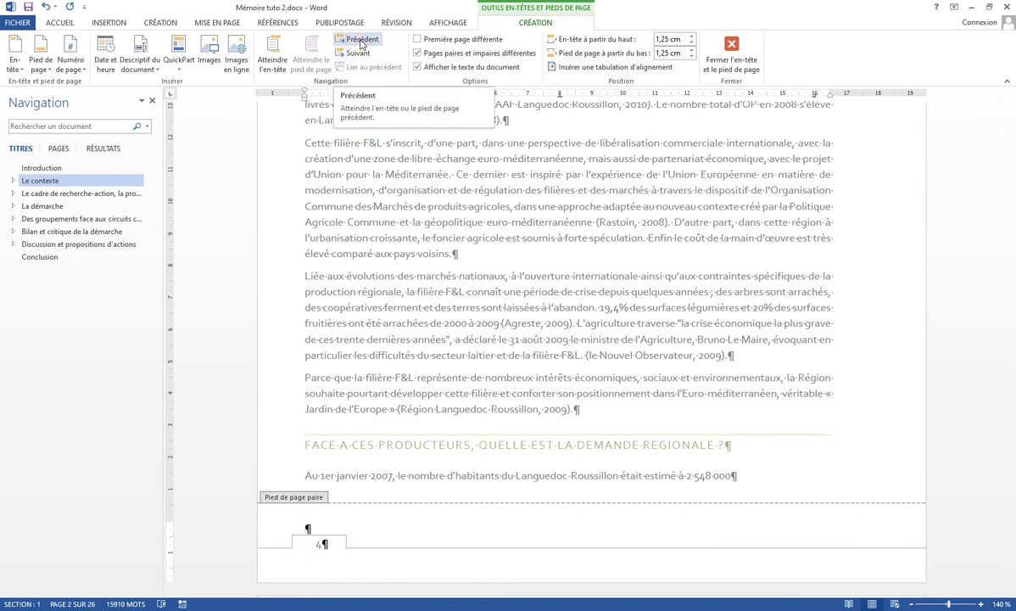
{"action": "left_click", "coordinate": [361, 41]}
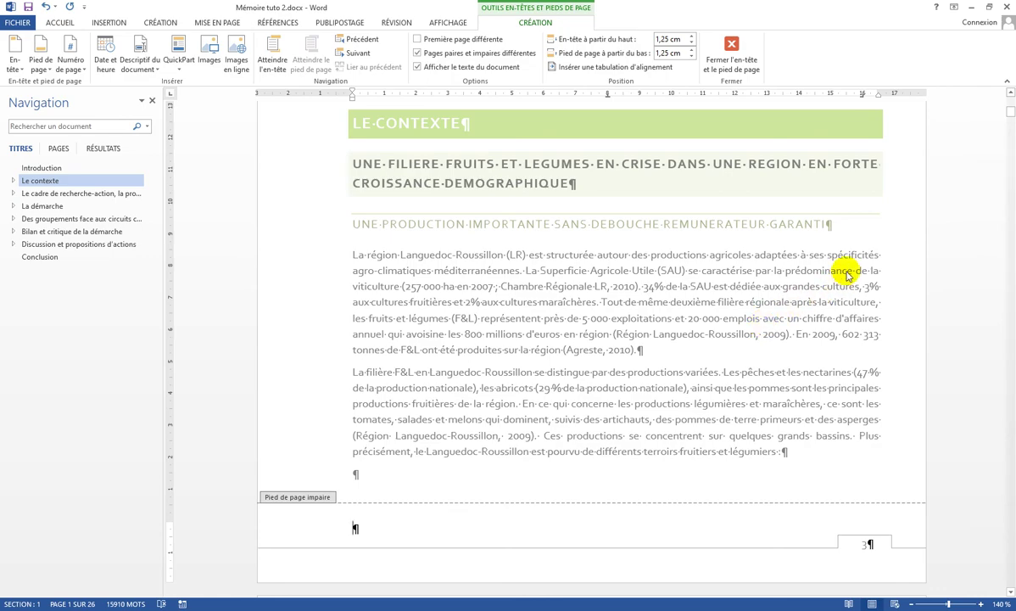
Step: Close the header and footer, then scroll the thesis to check author headers and page-numbered footers
{"action": "left_click", "coordinate": [735, 60]}
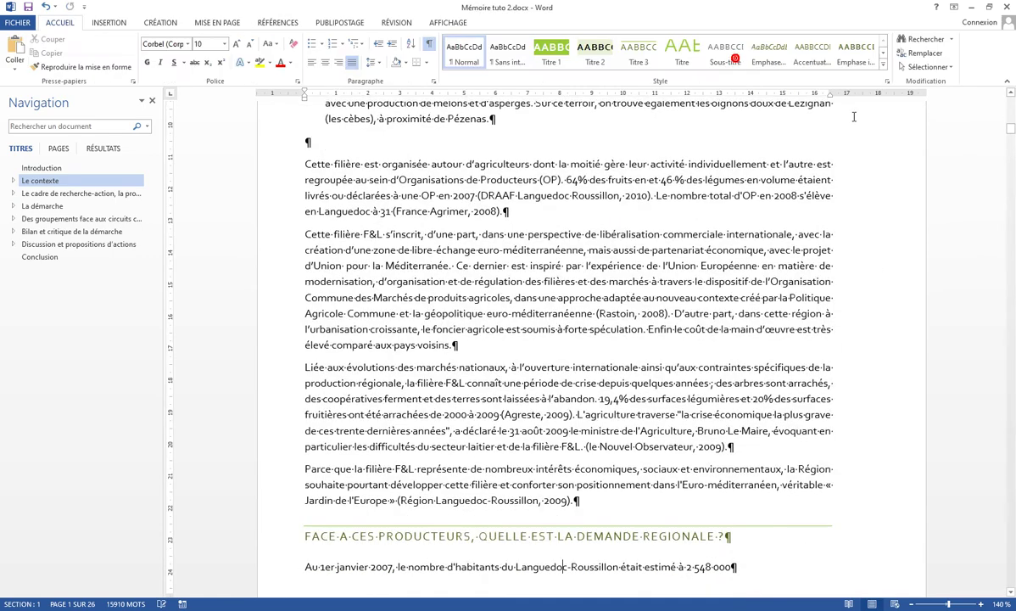
{"action": "scroll", "coordinate": [613, 231], "scroll_direction": "down", "scroll_amount": 2}
{"action": "scroll", "coordinate": [611, 236], "scroll_direction": "up", "scroll_amount": 3}
{"action": "scroll", "coordinate": [611, 236], "scroll_direction": "up", "scroll_amount": 15}
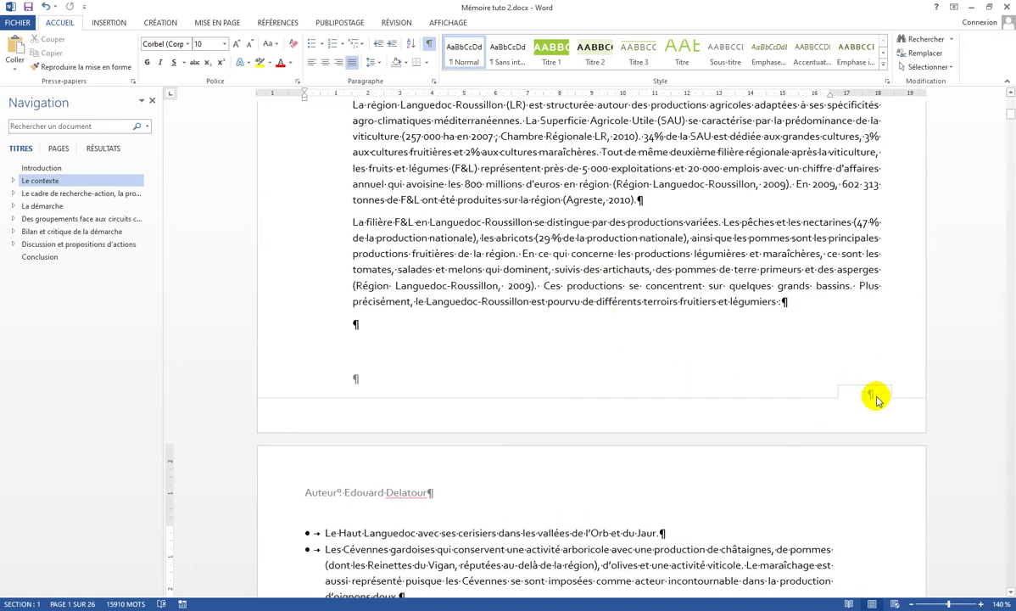
{"action": "scroll", "coordinate": [844, 369], "scroll_direction": "down", "scroll_amount": 12}
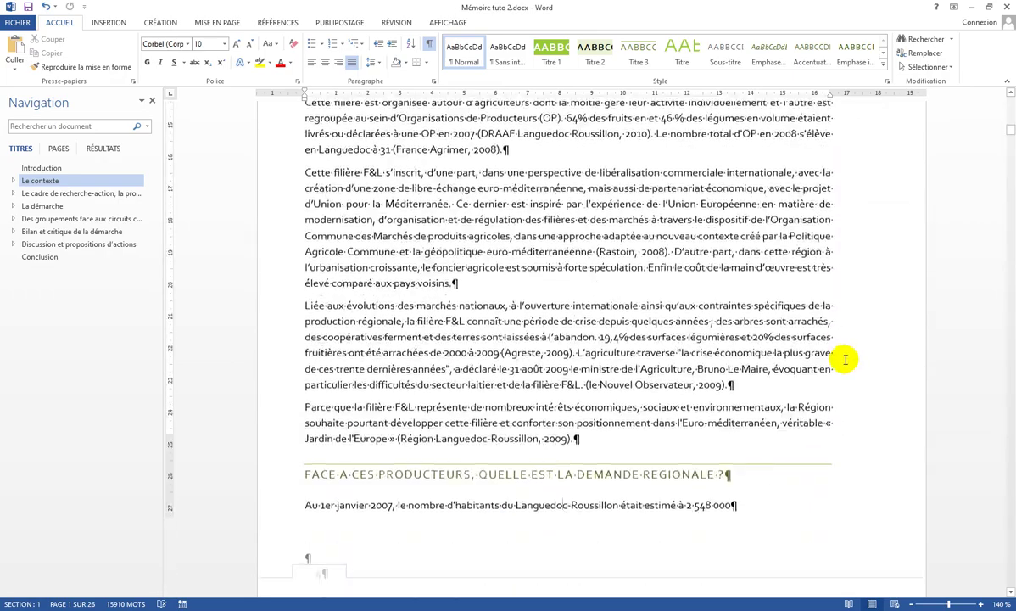
{"action": "scroll", "coordinate": [846, 360], "scroll_direction": "down", "scroll_amount": 5}
{"action": "scroll", "coordinate": [331, 363], "scroll_direction": "down", "scroll_amount": 4}
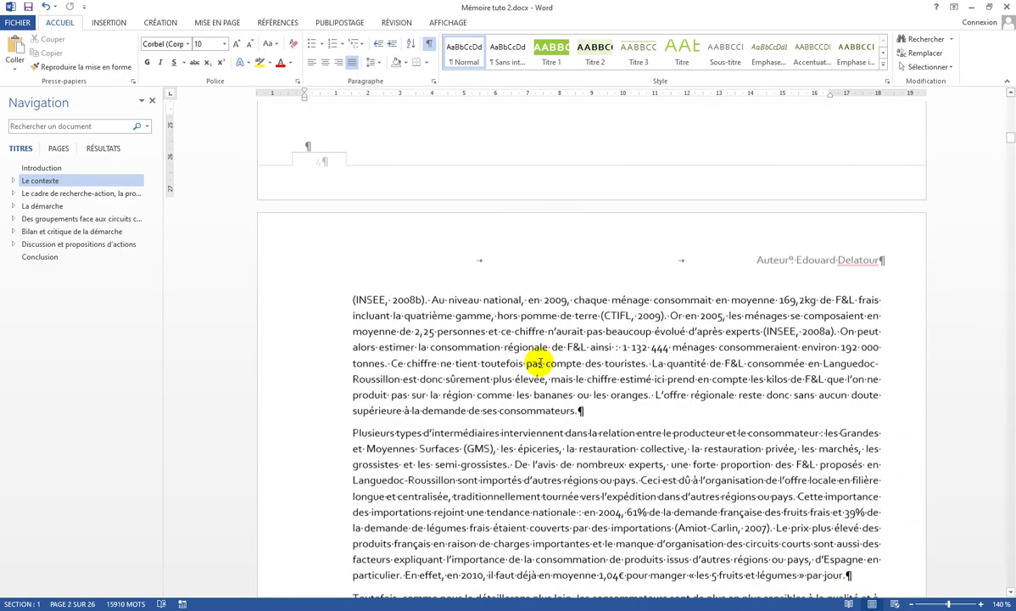
{"action": "scroll", "coordinate": [543, 363], "scroll_direction": "down", "scroll_amount": 12}
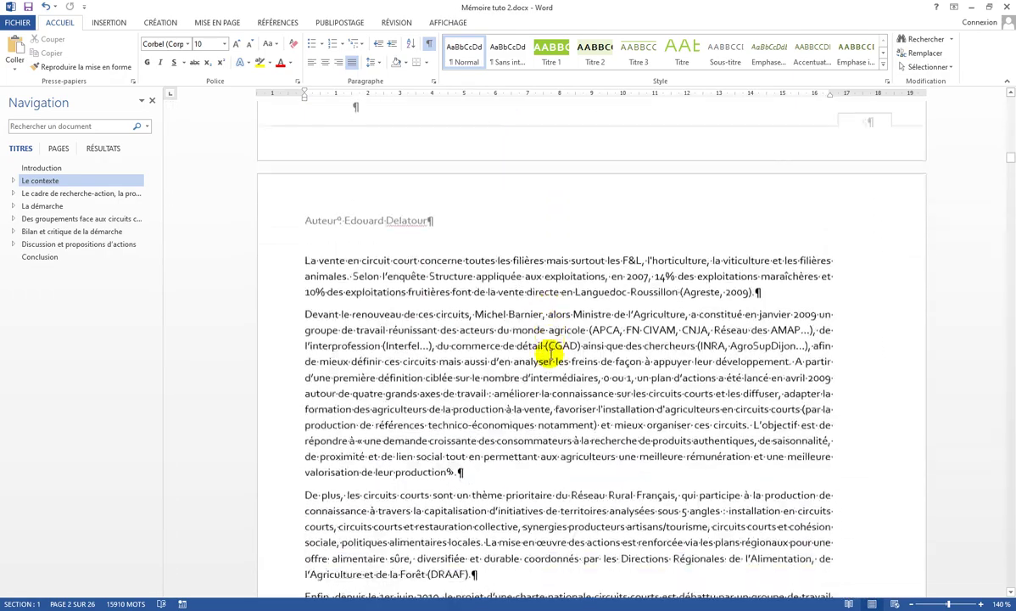
{"action": "scroll", "coordinate": [552, 352], "scroll_direction": "down", "scroll_amount": 8}
{"action": "scroll", "coordinate": [519, 348], "scroll_direction": "up", "scroll_amount": 2}
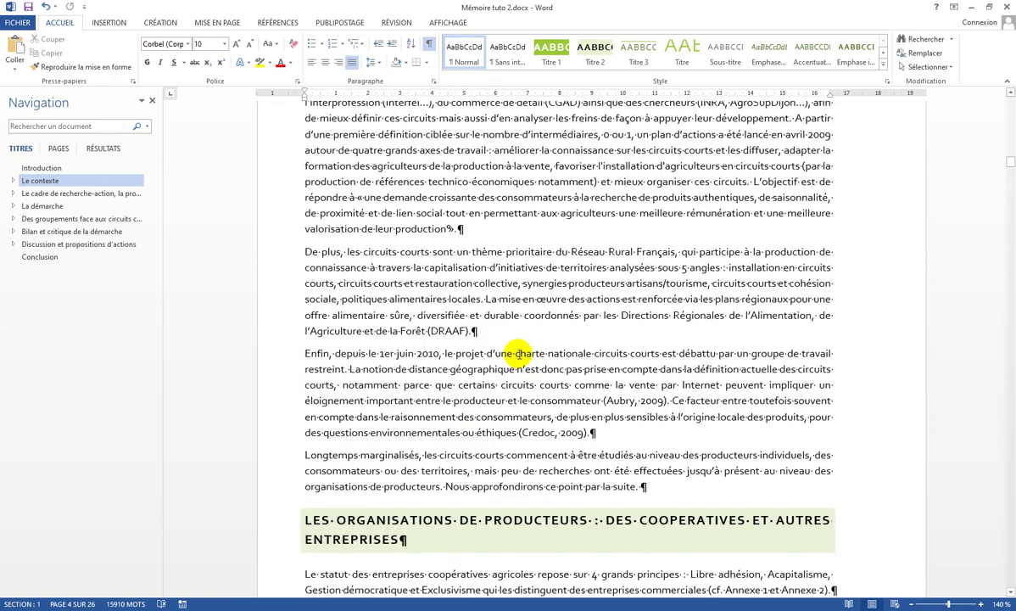